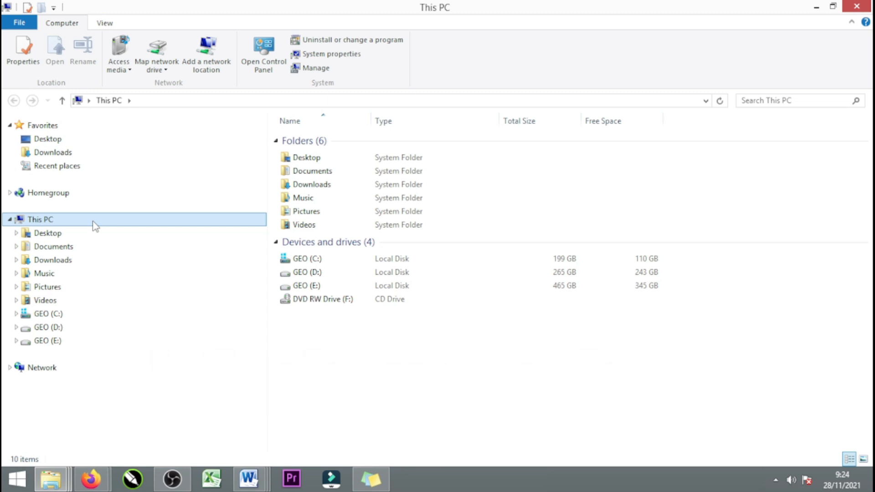
- Check the computer name in the system properties of This PC, closing both windows when finished
{"action": "right_click", "coordinate": [179, 222]}
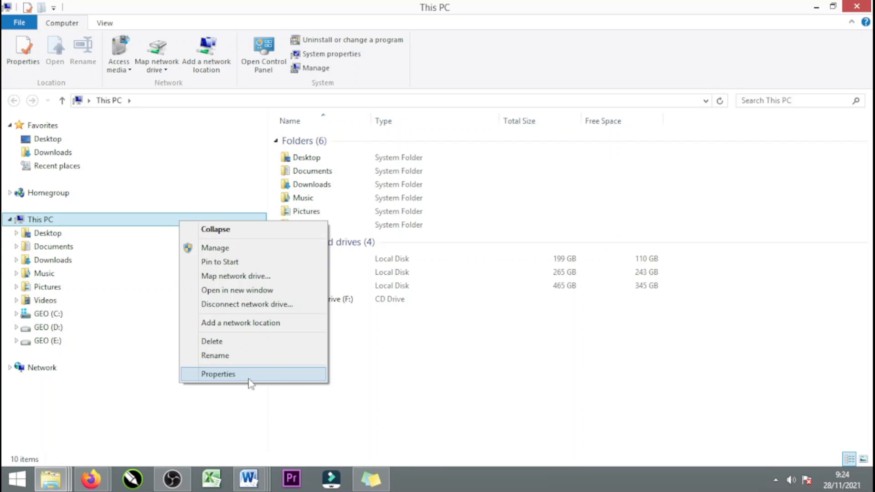
{"action": "left_click", "coordinate": [218, 374]}
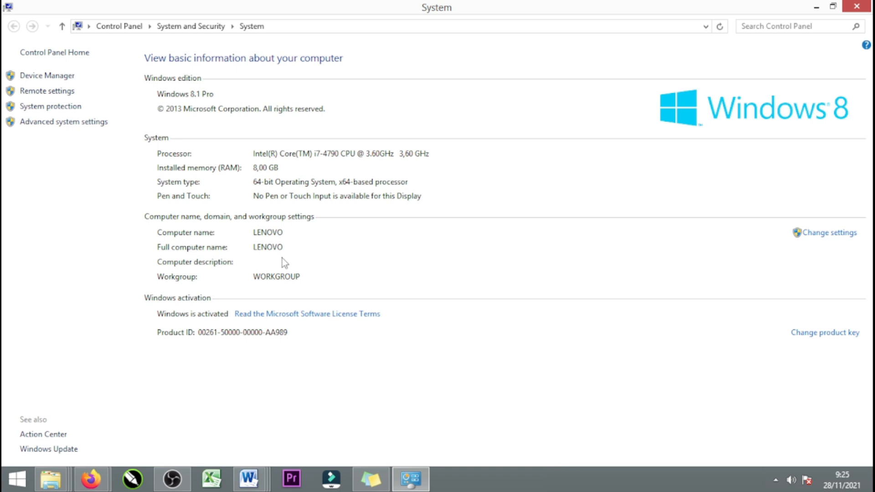
{"action": "left_click", "coordinate": [856, 6]}
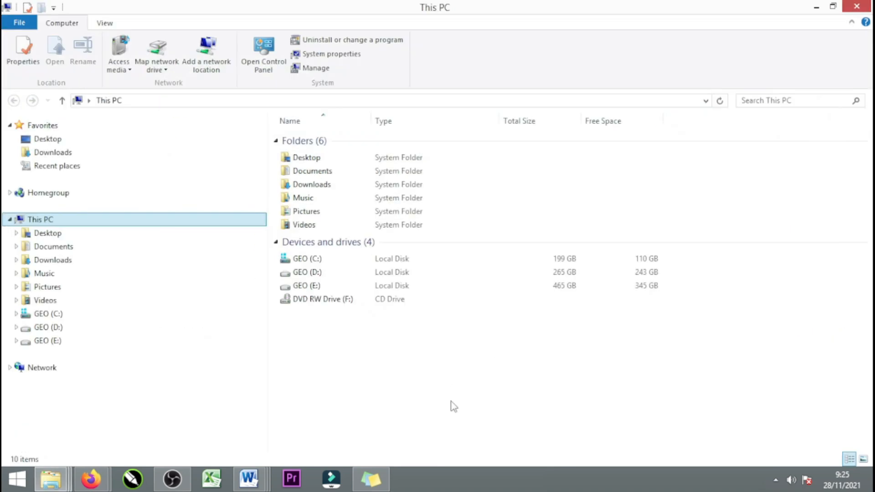
{"action": "left_click", "coordinate": [856, 6]}
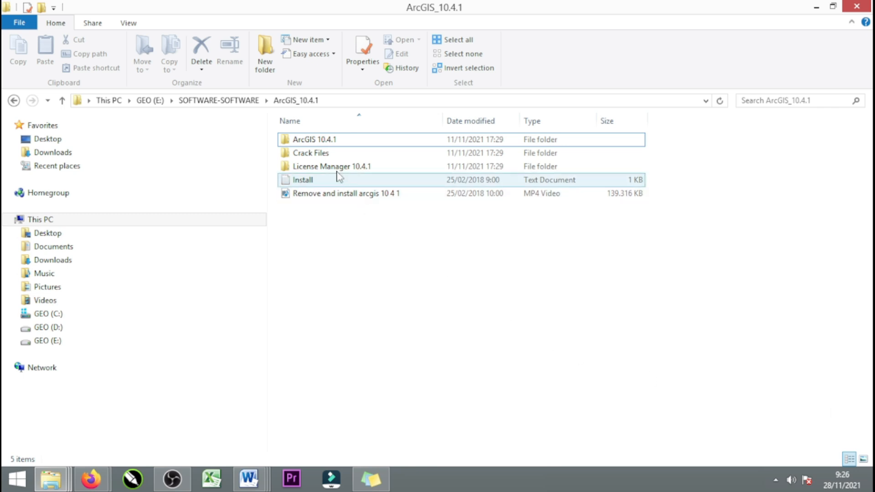
- Extract ArcGIS_License_Manager_Windows_1041 from the License Manager 10.4.1 folder to the default destination and launch its setup program
{"action": "double_click", "coordinate": [419, 167]}
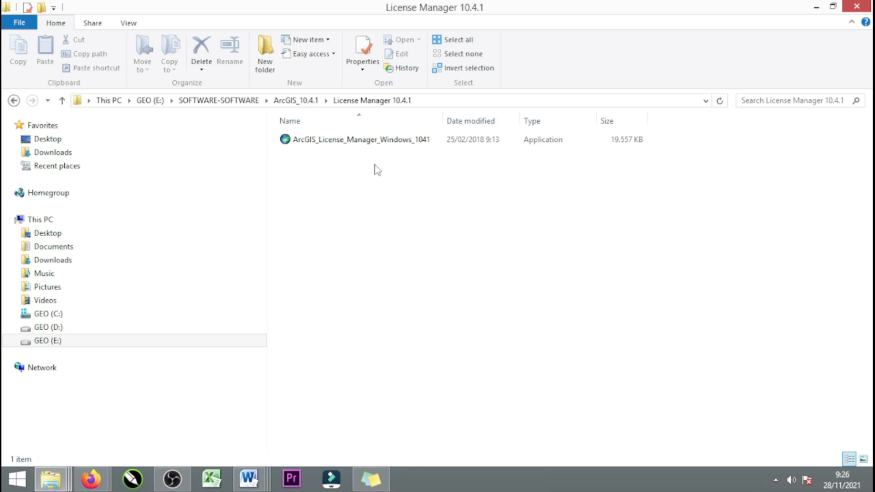
{"action": "left_click", "coordinate": [382, 141]}
{"action": "double_click", "coordinate": [383, 142]}
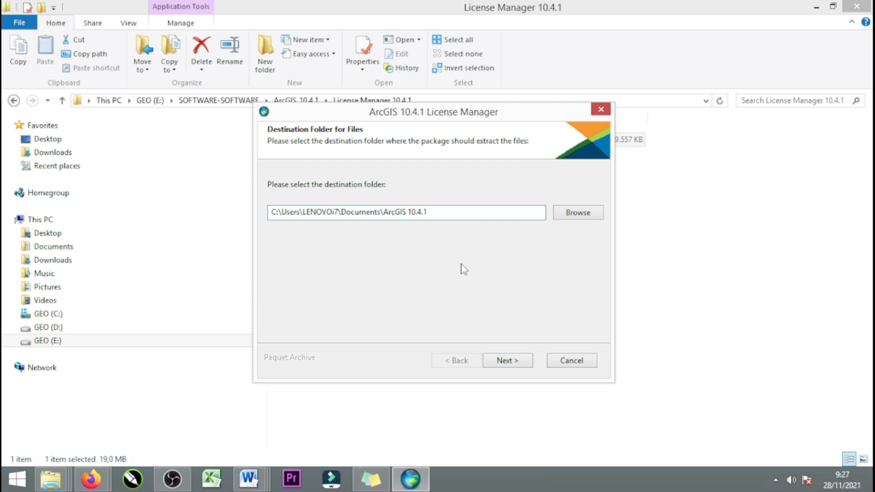
{"action": "left_click", "coordinate": [506, 361]}
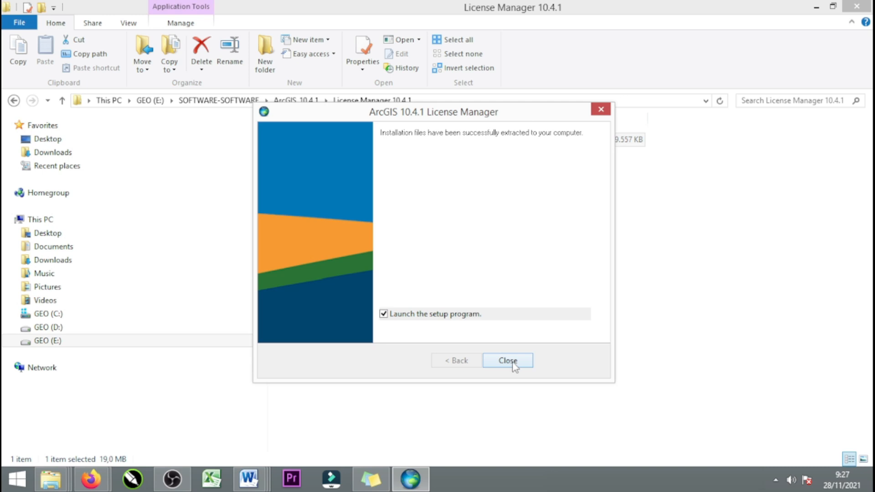
{"action": "left_click", "coordinate": [507, 361]}
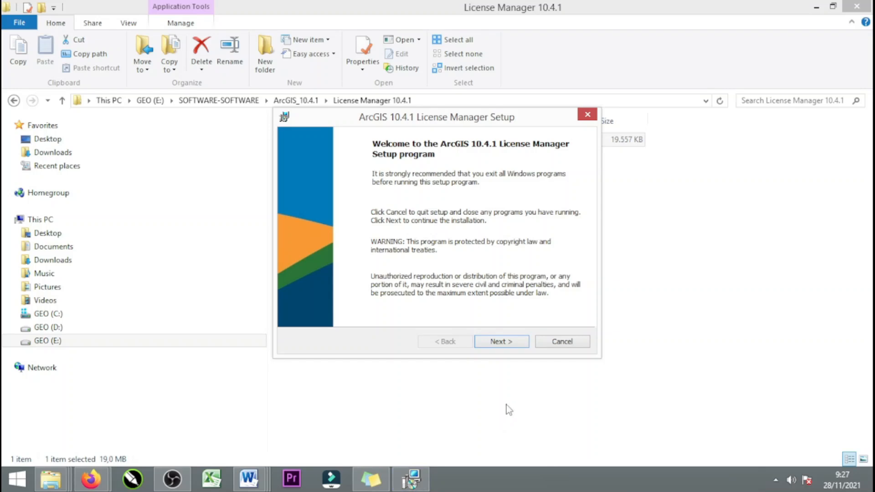
- Install ArcGIS 10.4.1 License Manager in the default folder, accepting the license agreement, and return to the ArcGIS_10.4.1 folder
{"action": "left_click_drag", "start_coordinate": [465, 123], "coordinate": [493, 170]}
{"action": "left_click", "coordinate": [542, 389]}
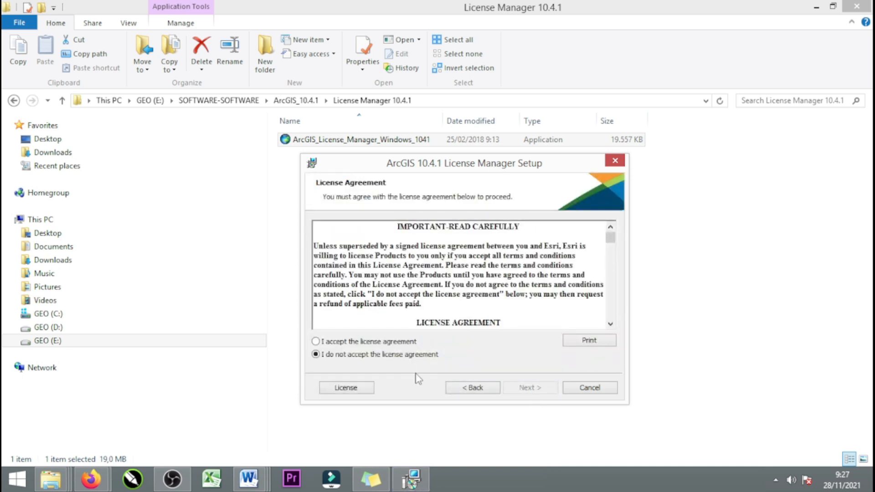
{"action": "left_click", "coordinate": [329, 343]}
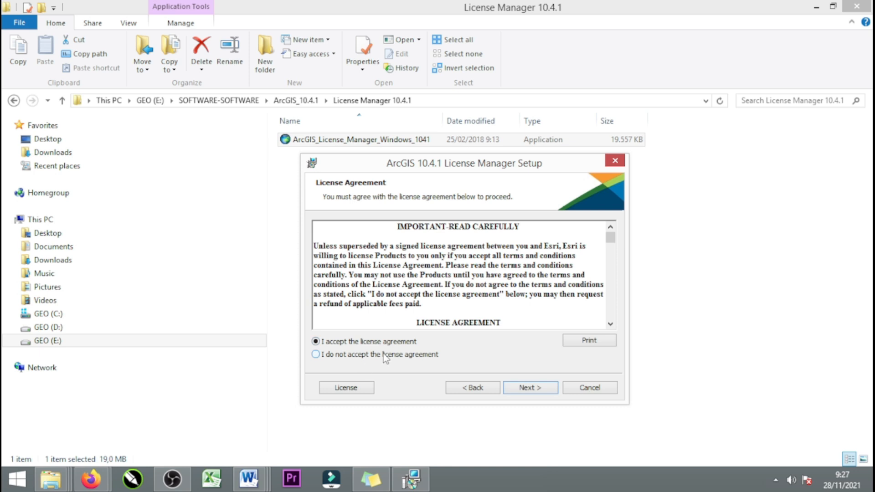
{"action": "left_click", "coordinate": [530, 388]}
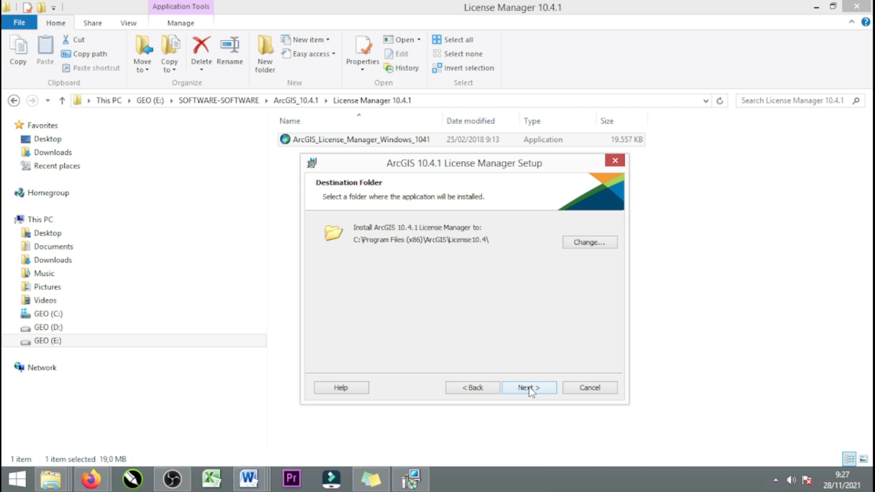
{"action": "left_click", "coordinate": [528, 387]}
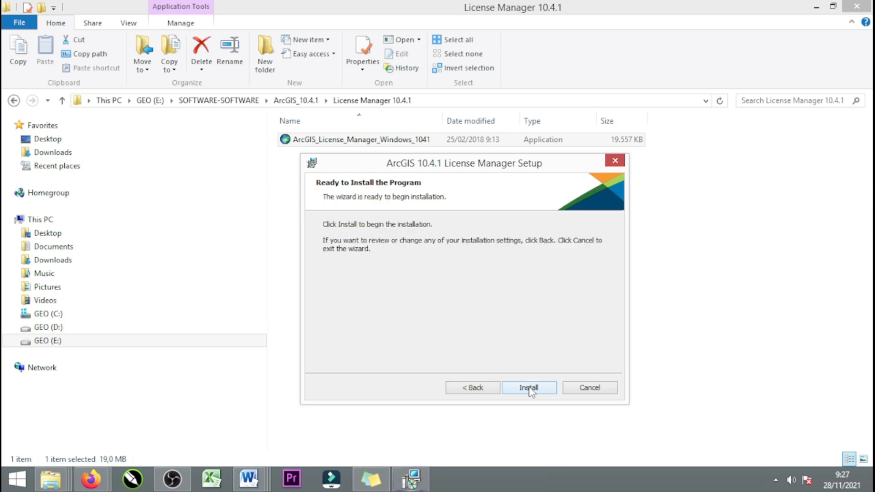
{"action": "left_click", "coordinate": [529, 387]}
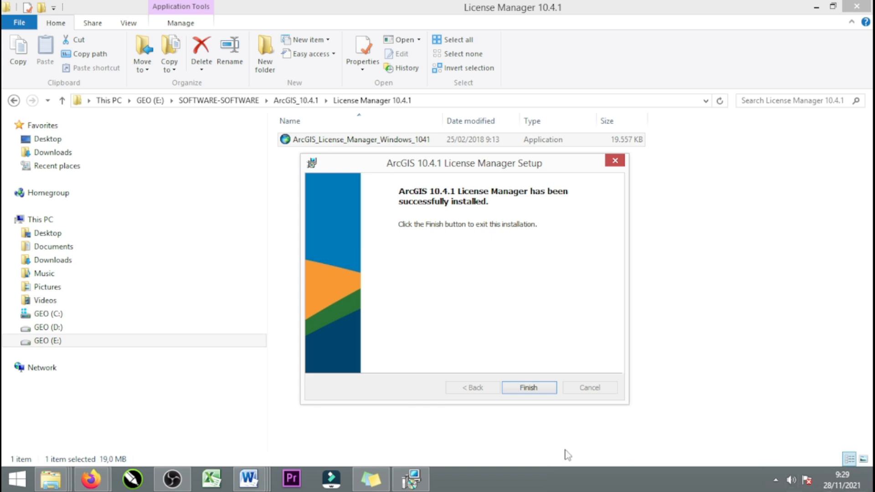
{"action": "left_click", "coordinate": [538, 388]}
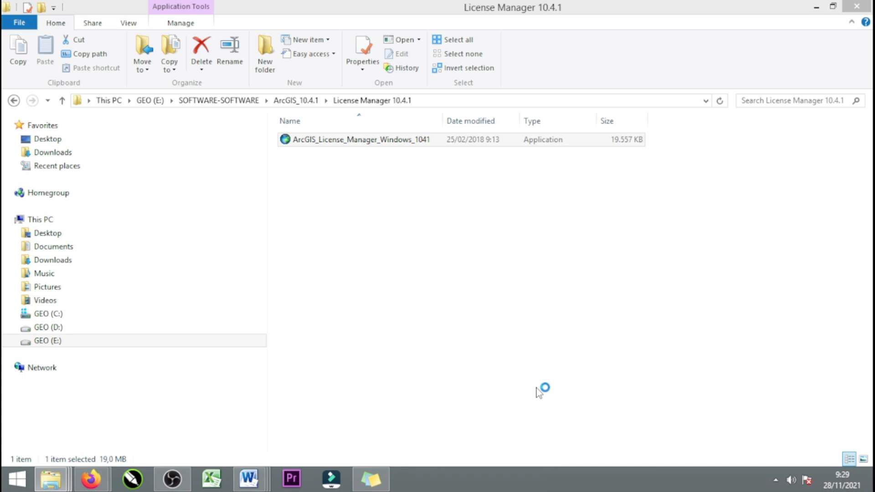
{"action": "key", "text": "BackSpace"}
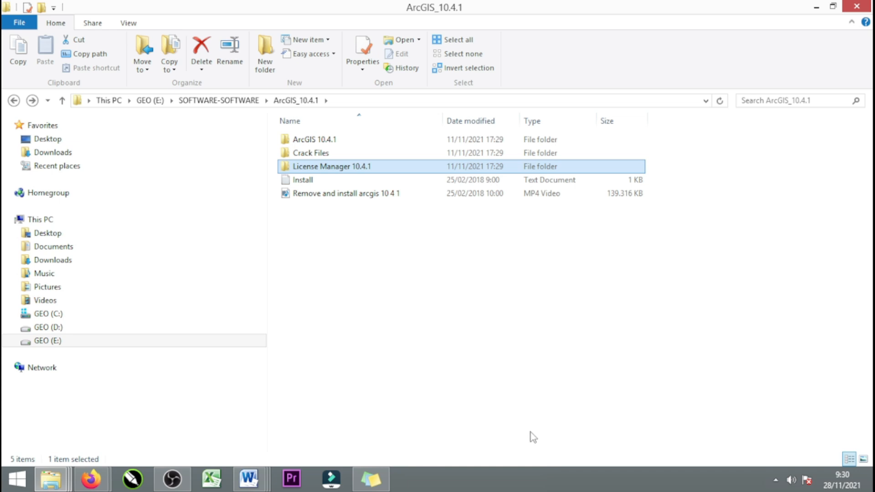
- Open License Server Administrator from the ArcGIS group in the list of installed apps
{"action": "left_click", "coordinate": [19, 478]}
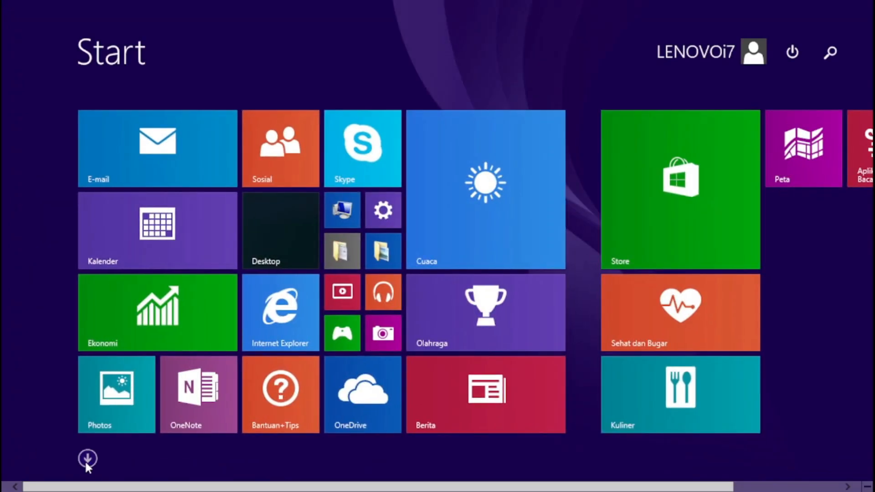
{"action": "left_click", "coordinate": [87, 459]}
{"action": "scroll", "coordinate": [372, 324], "scroll_direction": "down", "scroll_amount": 5}
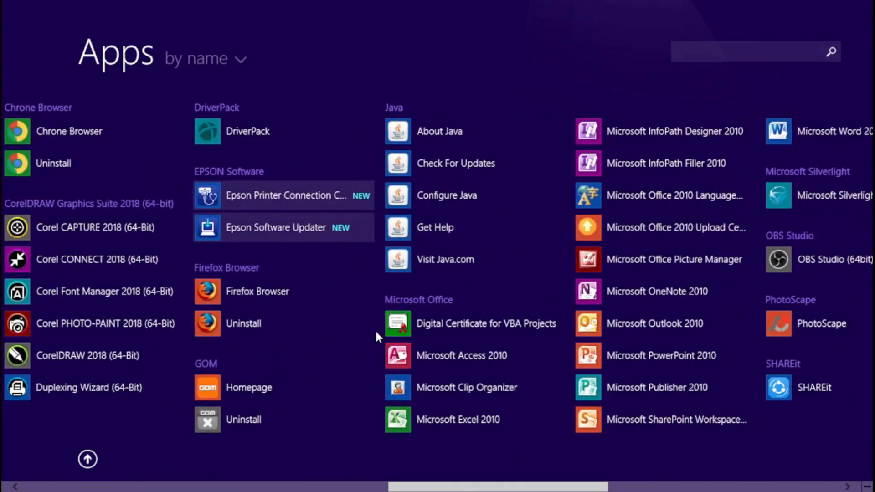
{"action": "scroll", "coordinate": [375, 330], "scroll_direction": "down", "scroll_amount": 5}
{"action": "scroll", "coordinate": [375, 337], "scroll_direction": "up", "scroll_amount": 8}
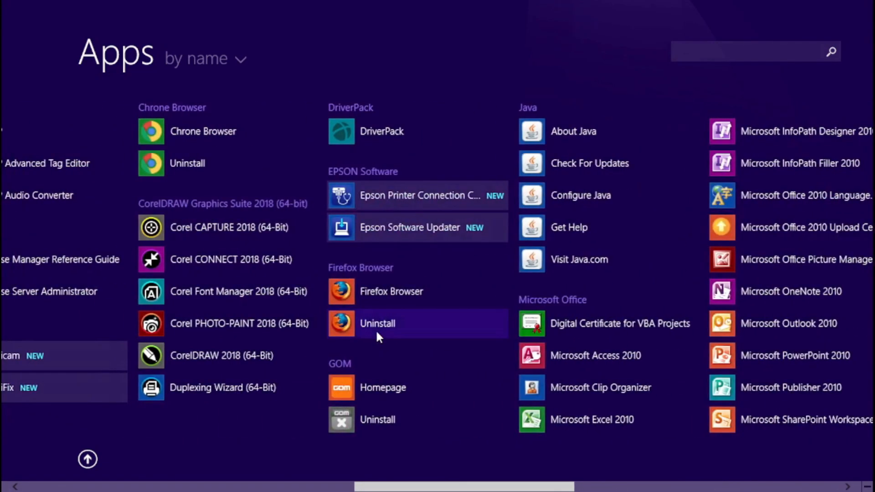
{"action": "scroll", "coordinate": [377, 336], "scroll_direction": "up", "scroll_amount": 5}
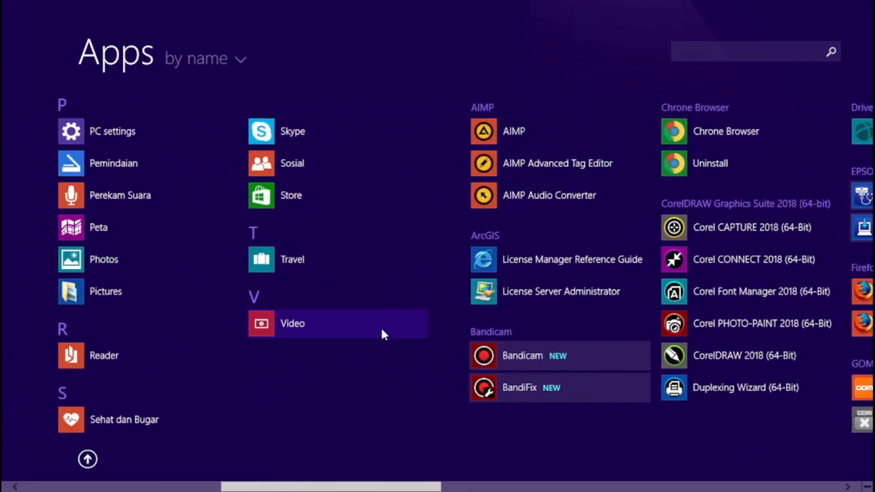
{"action": "scroll", "coordinate": [382, 332], "scroll_direction": "up", "scroll_amount": 5}
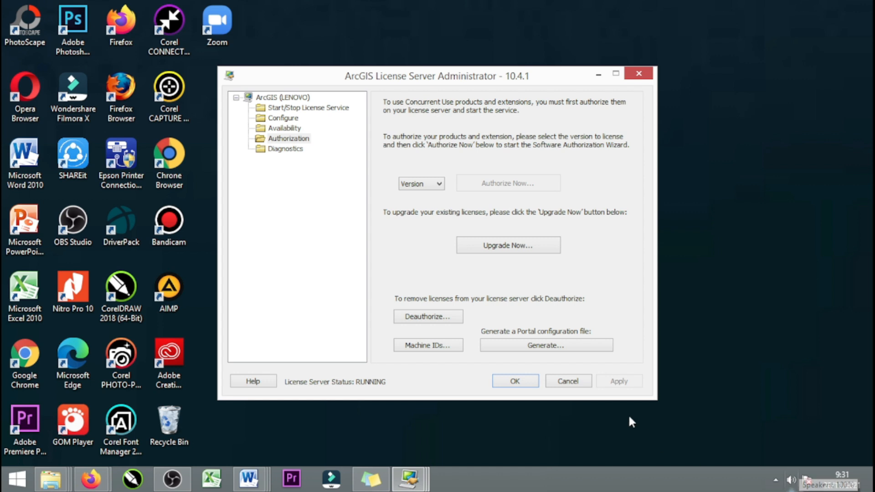
- Stop the ArcGIS license service and minimize the License Server Administrator window
{"action": "left_click", "coordinate": [283, 109]}
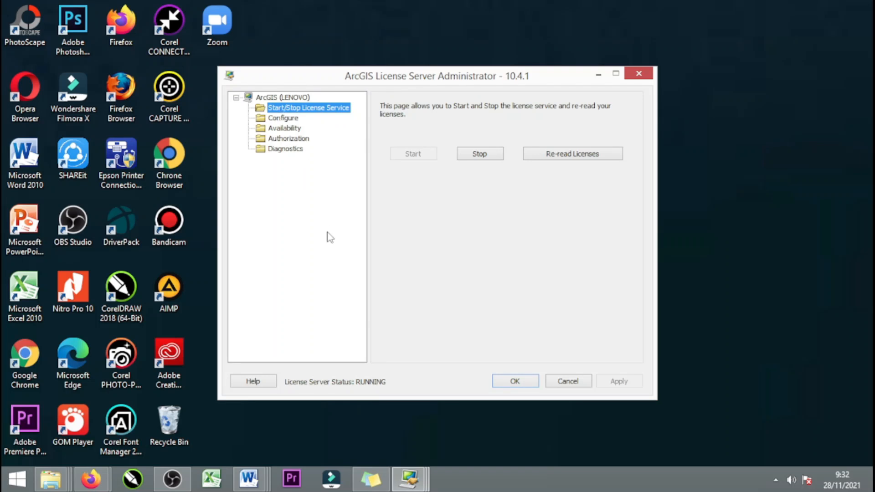
{"action": "left_click", "coordinate": [480, 157]}
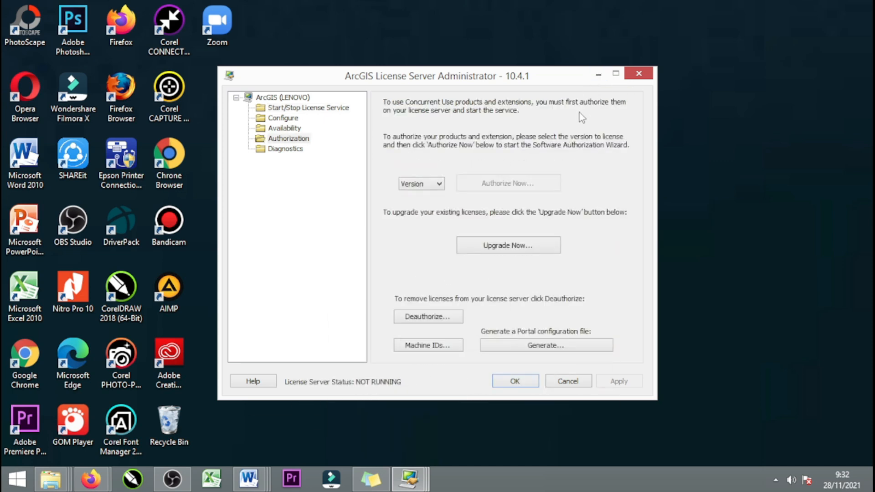
{"action": "left_click", "coordinate": [409, 479]}
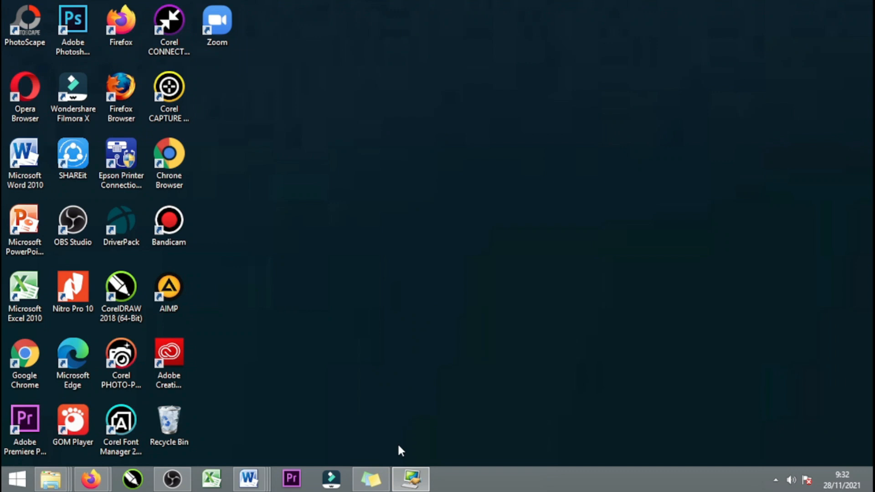
{"action": "left_click", "coordinate": [415, 482]}
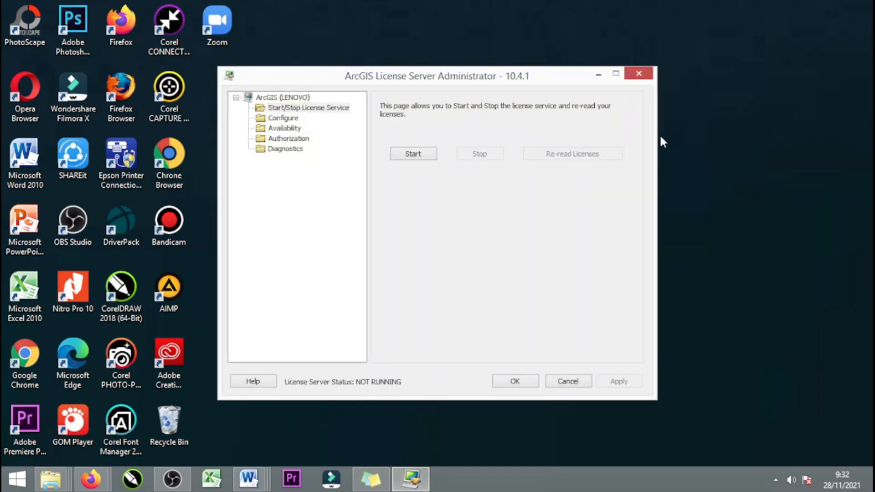
{"action": "left_click", "coordinate": [598, 74]}
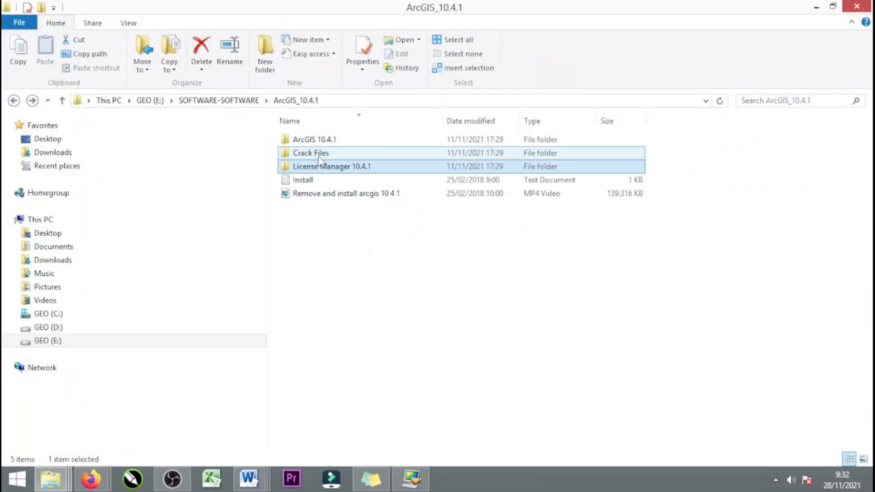
- Open the Service text document from the License10.4 bin folder inside Crack Files in a maximized Notepad window
{"action": "double_click", "coordinate": [331, 155]}
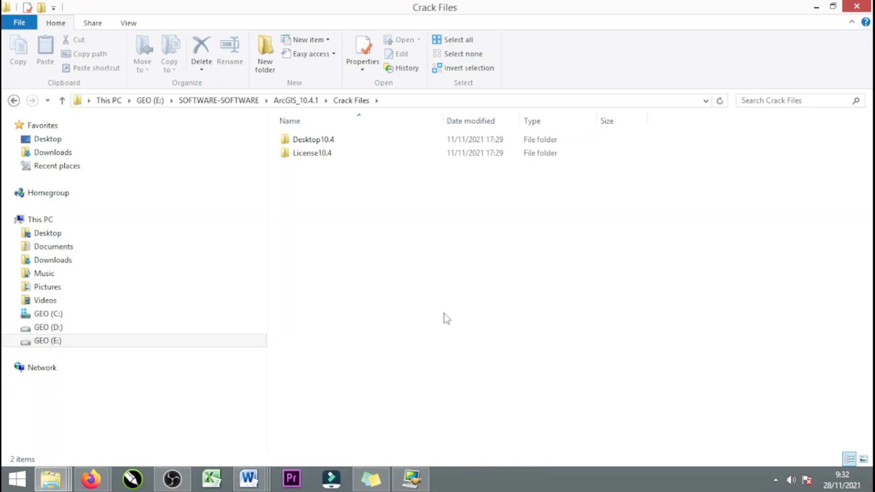
{"action": "left_click", "coordinate": [322, 157]}
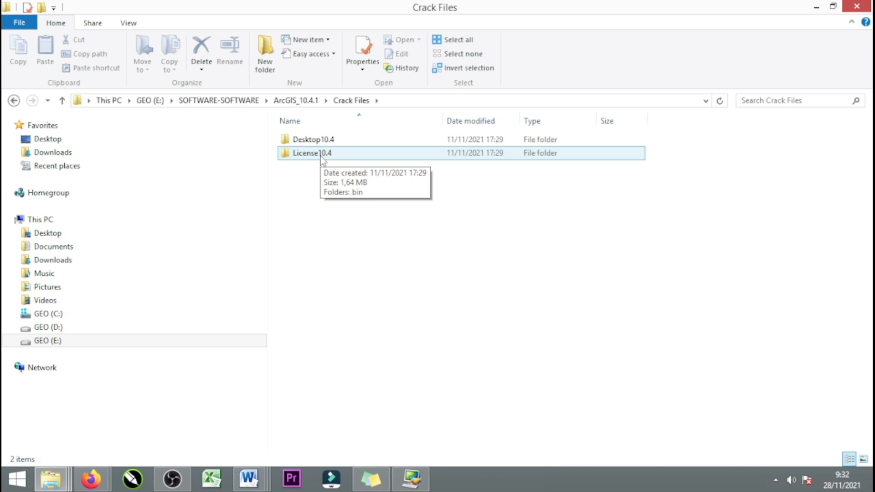
{"action": "double_click", "coordinate": [322, 157]}
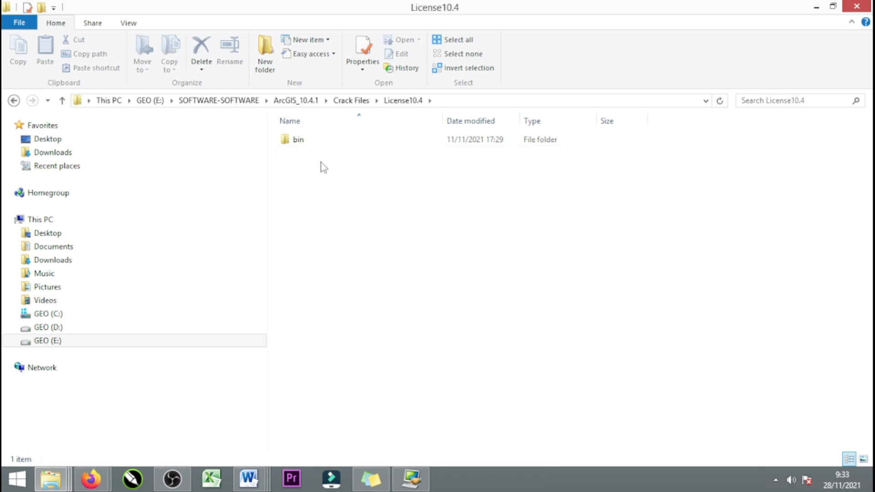
{"action": "double_click", "coordinate": [303, 144]}
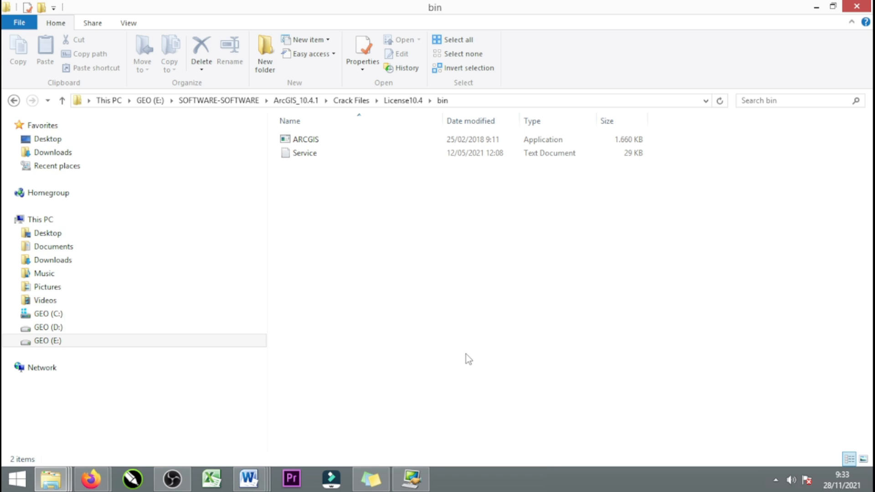
{"action": "left_click", "coordinate": [306, 163]}
{"action": "double_click", "coordinate": [307, 160]}
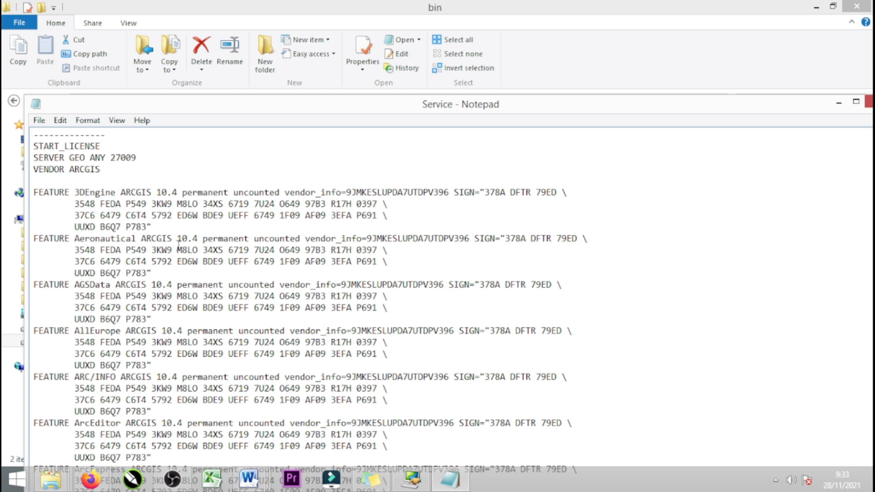
{"action": "left_click", "coordinate": [856, 102]}
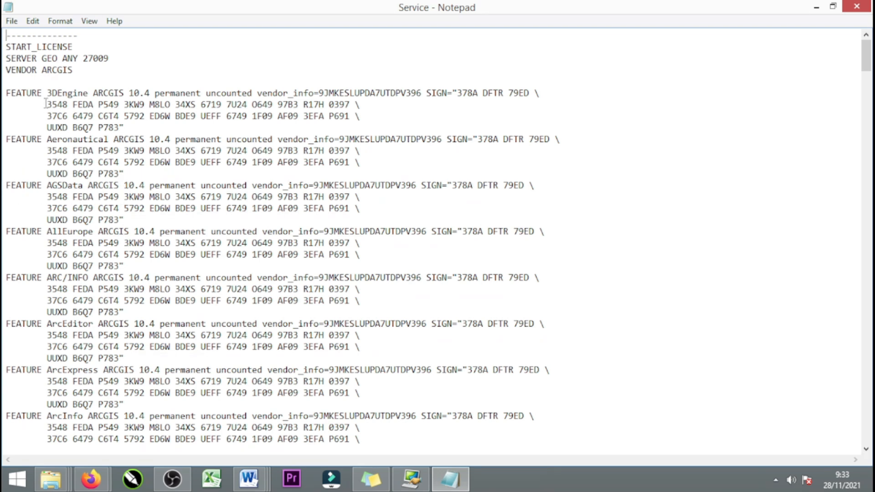
- Set the host name in the SERVER line to LENOVO, then save and close the Service file
{"action": "double_click", "coordinate": [49, 58]}
{"action": "left_click", "coordinate": [47, 58]}
{"action": "left_click_drag", "start_coordinate": [42, 58], "coordinate": [57, 58]}
{"action": "type", "text": "LENOVO"}
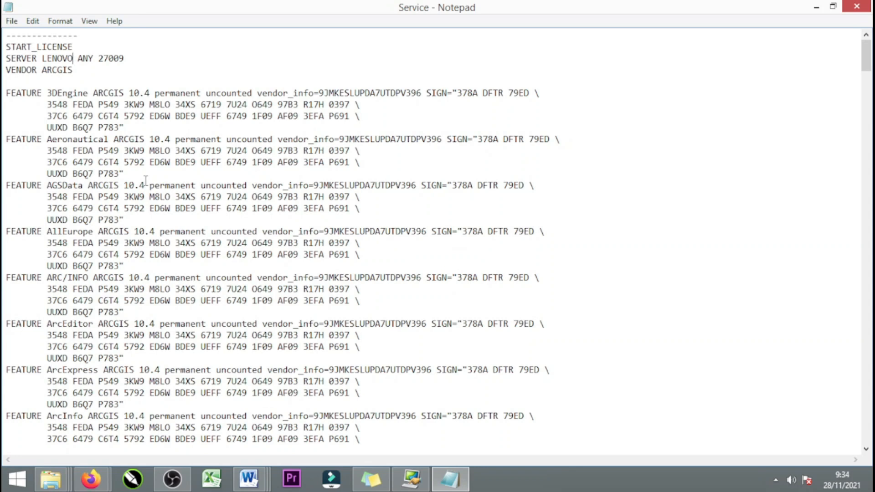
{"action": "left_click", "coordinate": [11, 22]}
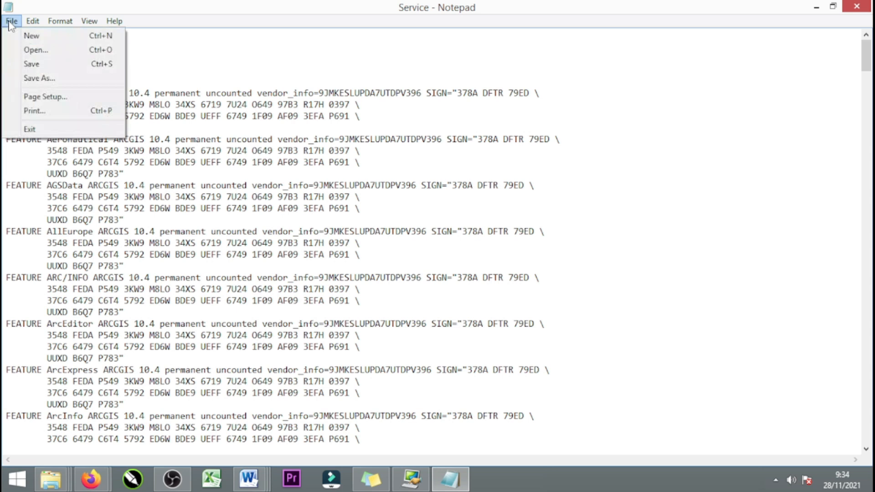
{"action": "left_click", "coordinate": [29, 65]}
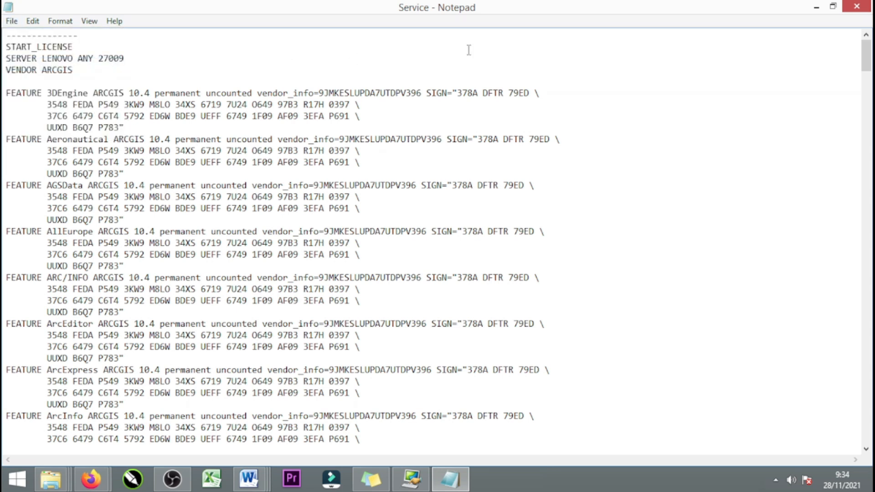
{"action": "left_click", "coordinate": [865, 12]}
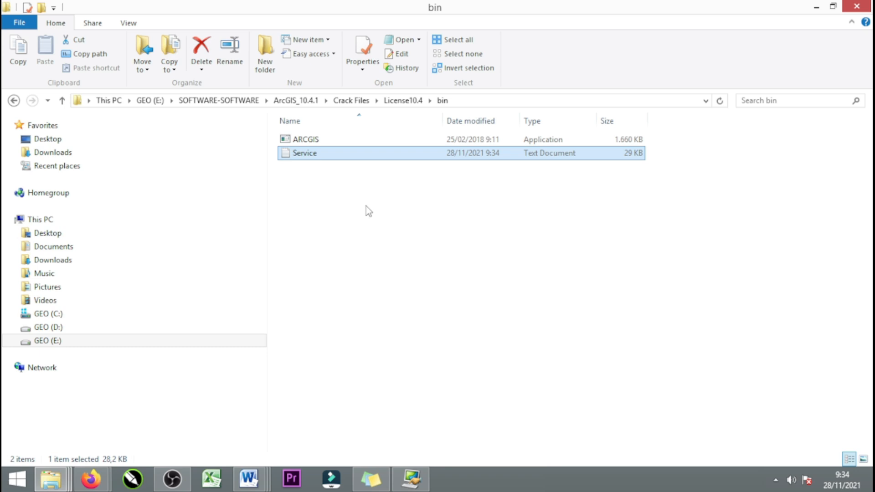
- Copy the ARCGIS application and the Service text document from the License10.4 bin folder inside Crack Files
{"action": "left_click_drag", "start_coordinate": [459, 236], "coordinate": [310, 138]}
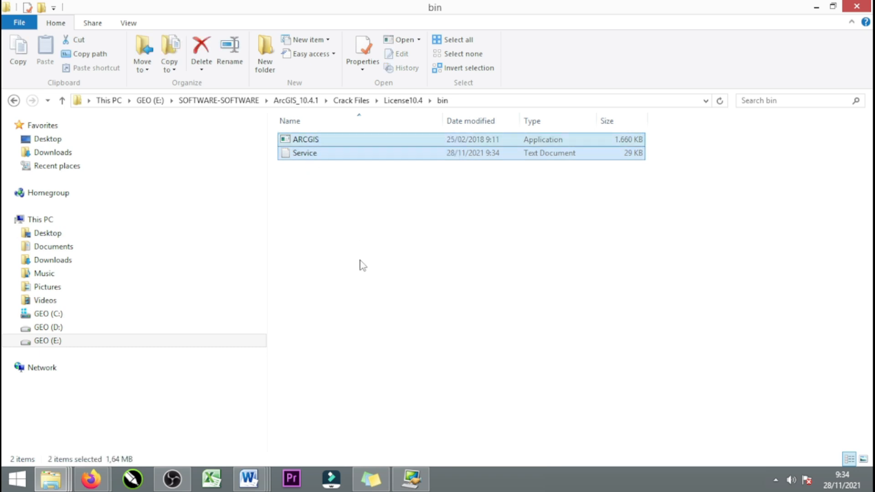
{"action": "right_click", "coordinate": [333, 155]}
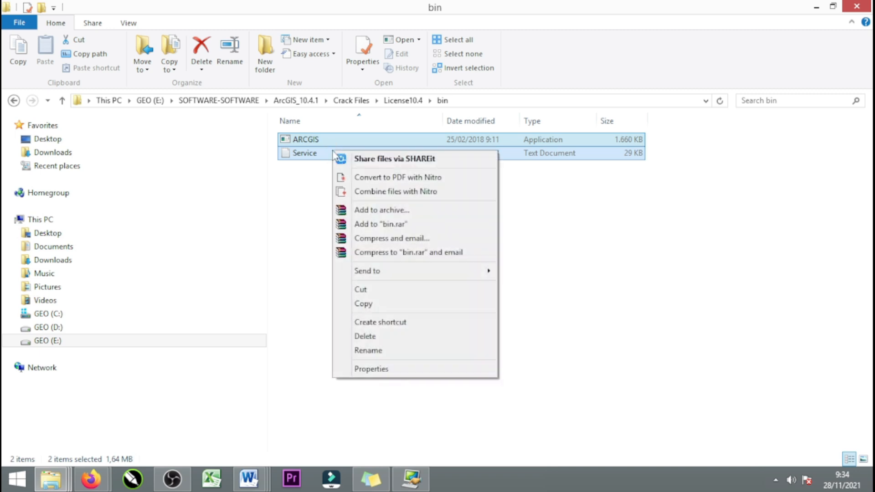
{"action": "left_click", "coordinate": [381, 305]}
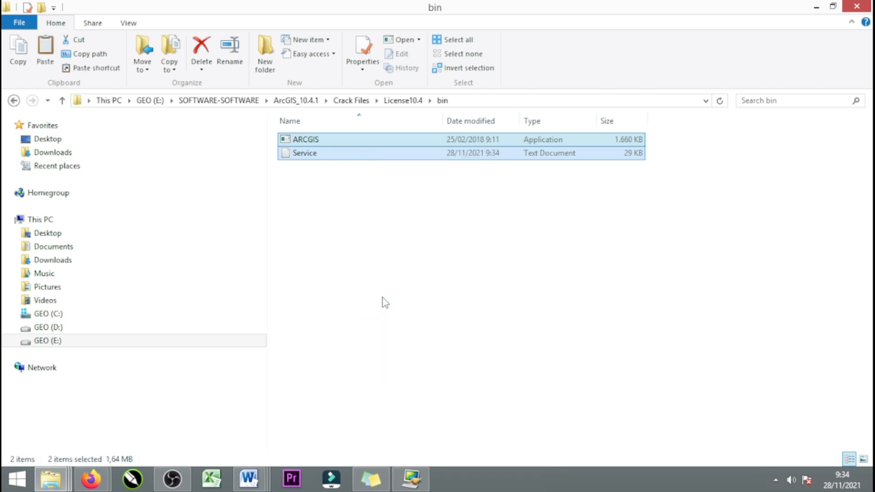
- Switch to the This PC window, maximize it, and open the GEO (C:) drive
{"action": "key", "text": "alt+Tab"}
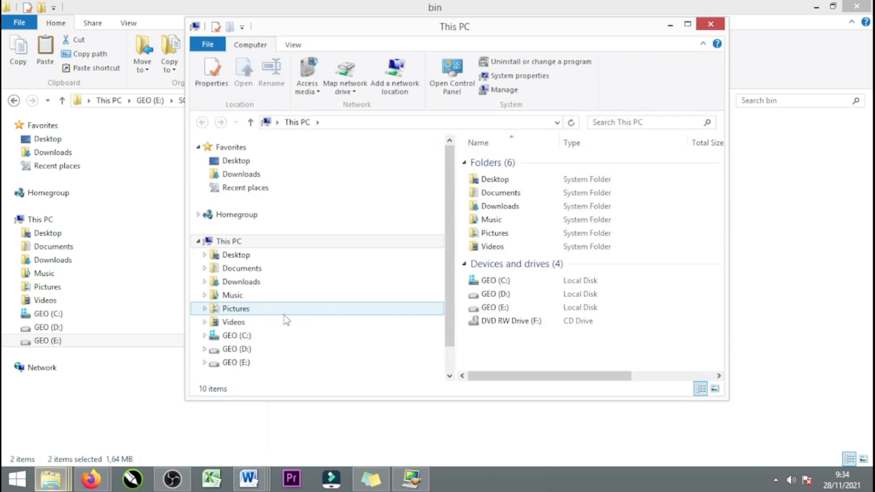
{"action": "left_click", "coordinate": [688, 25]}
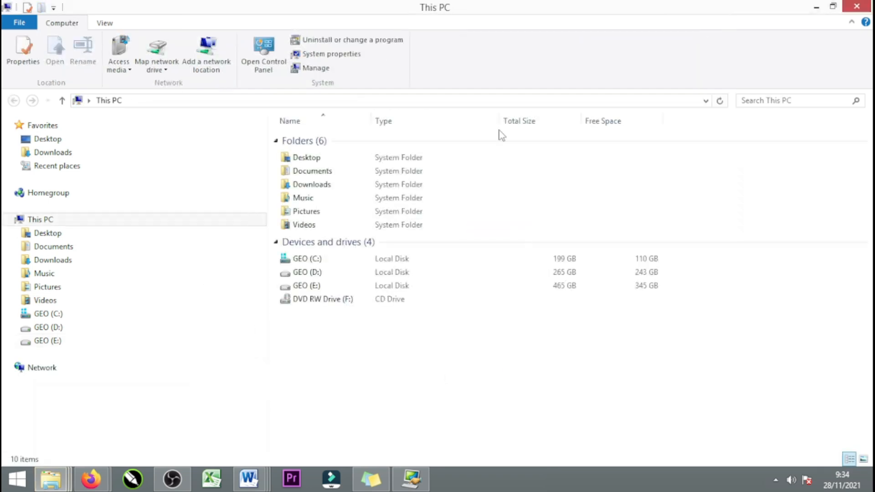
{"action": "left_click", "coordinate": [98, 317]}
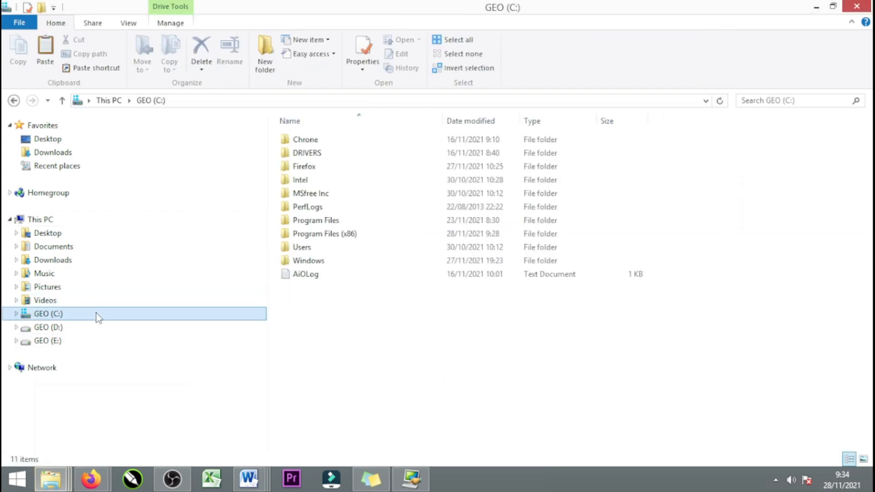
{"action": "left_click", "coordinate": [319, 222]}
{"action": "double_click", "coordinate": [319, 222]}
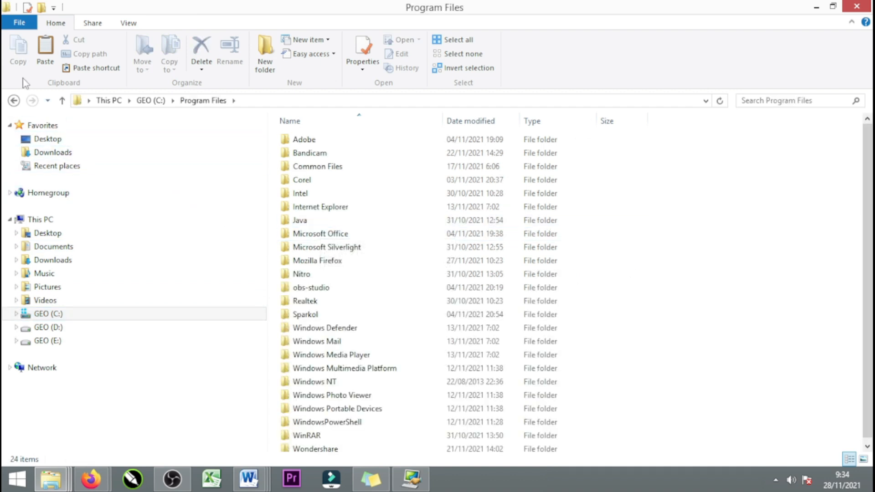
{"action": "left_click", "coordinate": [15, 103]}
- Open the bin folder of the installed license manager under Program Files (x86), ArcGIS, License10.4
{"action": "double_click", "coordinate": [320, 238]}
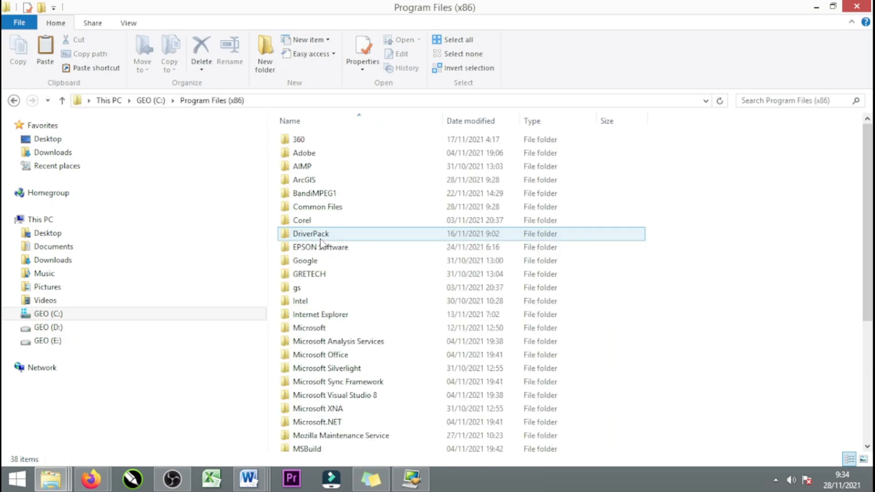
{"action": "double_click", "coordinate": [314, 179]}
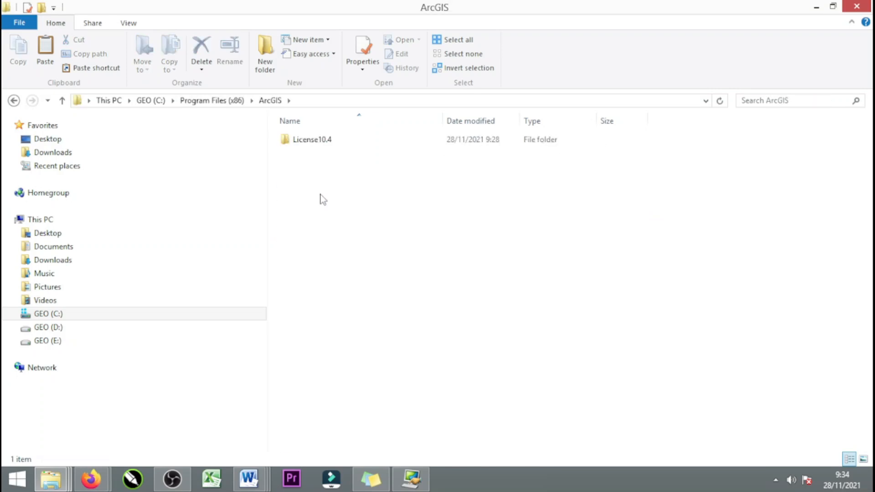
{"action": "double_click", "coordinate": [318, 140]}
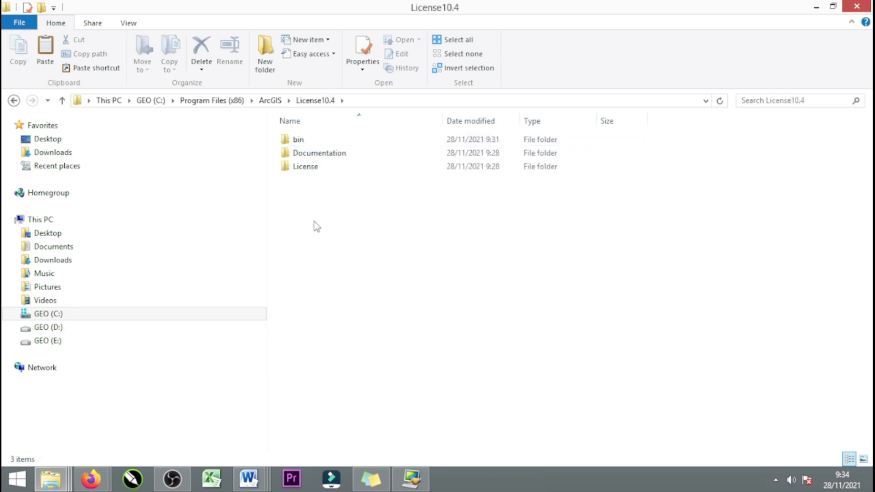
{"action": "left_click", "coordinate": [303, 141]}
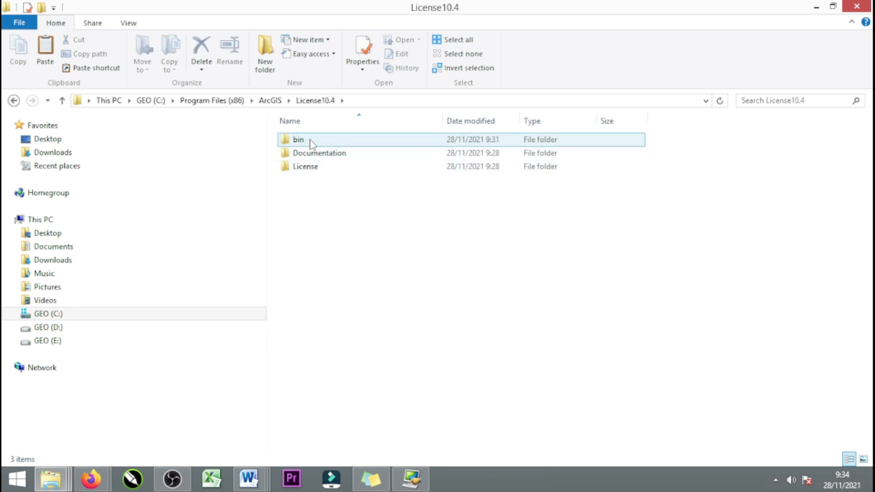
{"action": "double_click", "coordinate": [311, 143]}
- Paste the copied ARCGIS and Service files into this bin folder, replacing the existing ones, and minimize the window
{"action": "right_click", "coordinate": [744, 185]}
{"action": "left_click", "coordinate": [747, 277]}
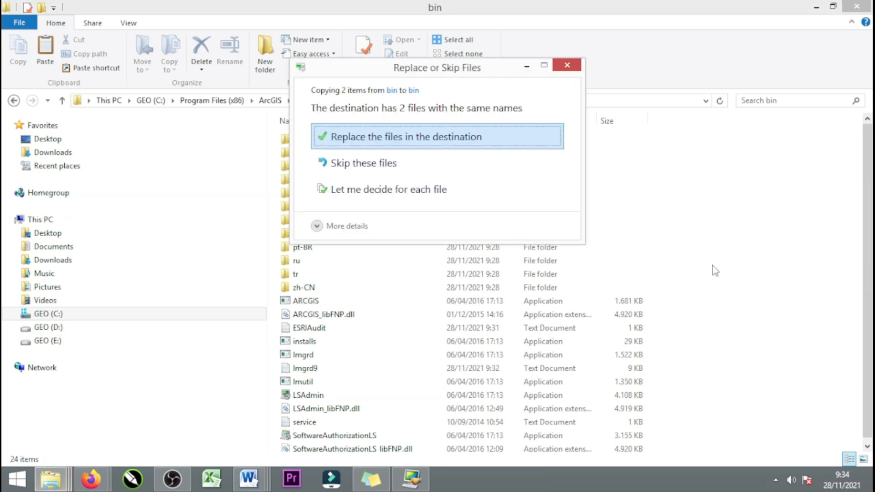
{"action": "left_click", "coordinate": [394, 141]}
{"action": "left_click", "coordinate": [402, 176]}
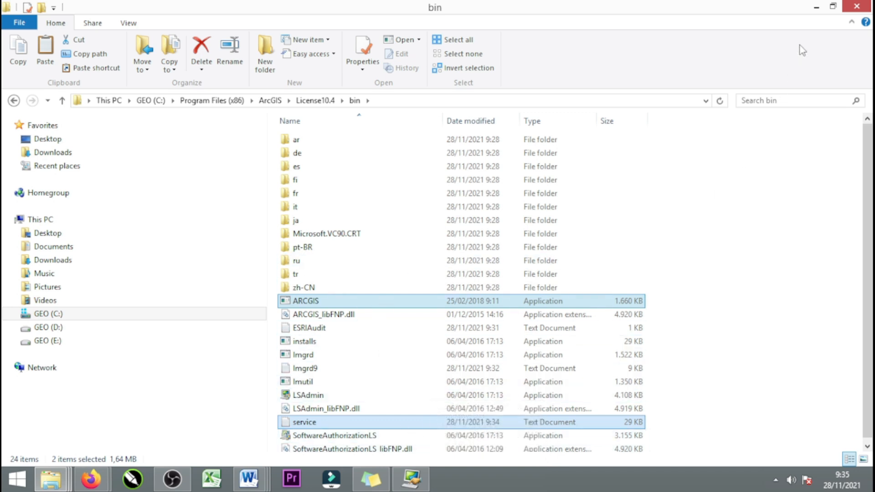
{"action": "left_click", "coordinate": [816, 7]}
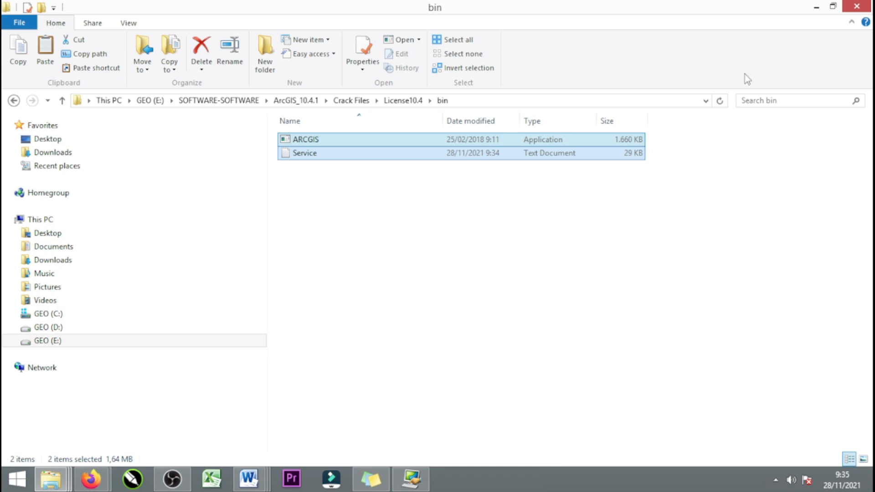
{"action": "left_click", "coordinate": [521, 327]}
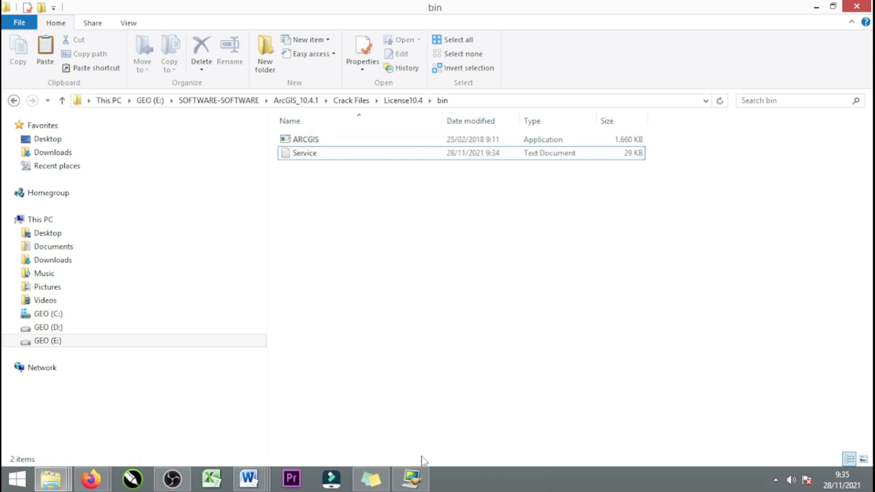
- Restore ArcGIS License Server Administrator, start the license service, and close the administrator with the settings accepted
{"action": "mouse_move", "coordinate": [413, 481]}
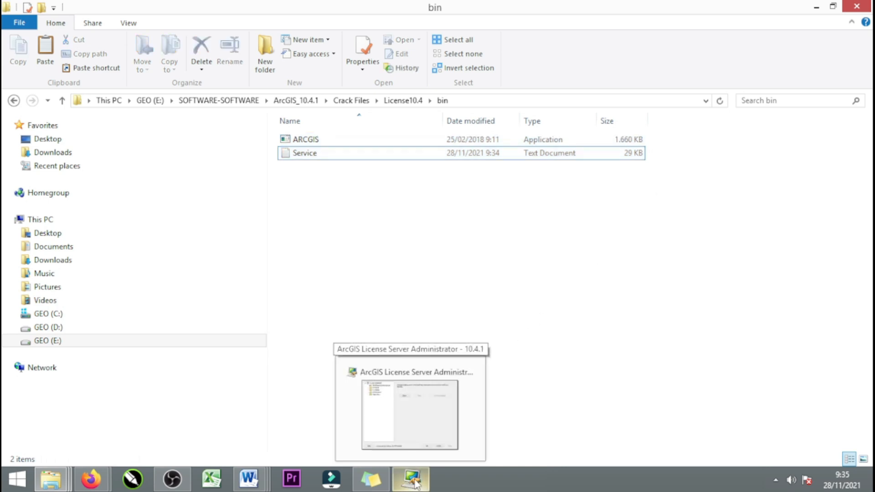
{"action": "left_click", "coordinate": [412, 479]}
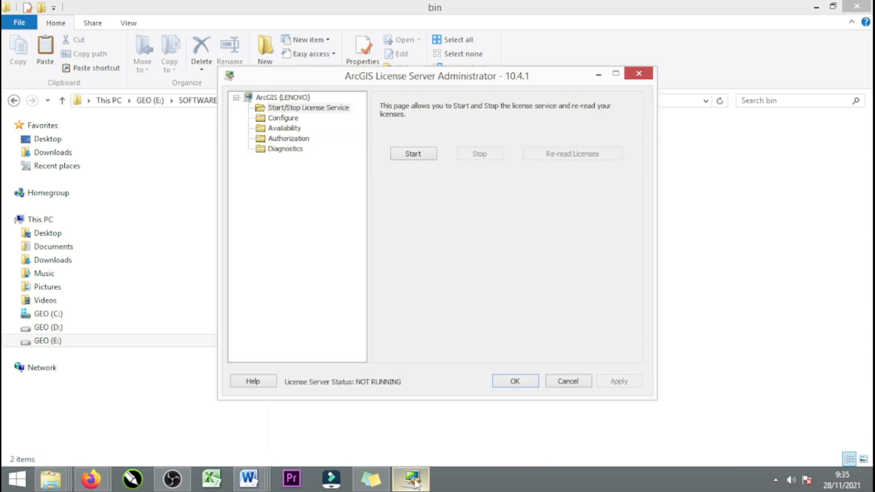
{"action": "left_click", "coordinate": [413, 157]}
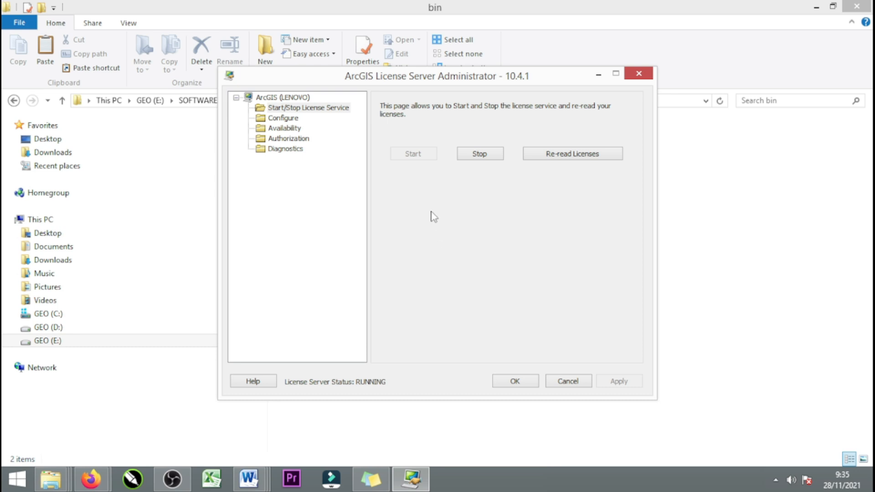
{"action": "left_click", "coordinate": [514, 382]}
- Run ArcGIS_Desktop_104_149411 from the ArcGIS 10.4.1 folder, extract its files to the default destination, and launch the setup program
{"action": "key", "text": "alt+Left"}
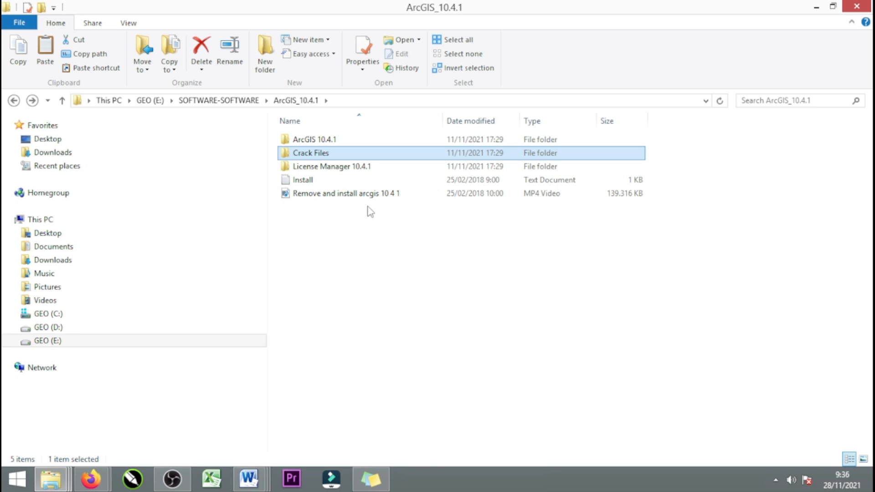
{"action": "left_click", "coordinate": [443, 281]}
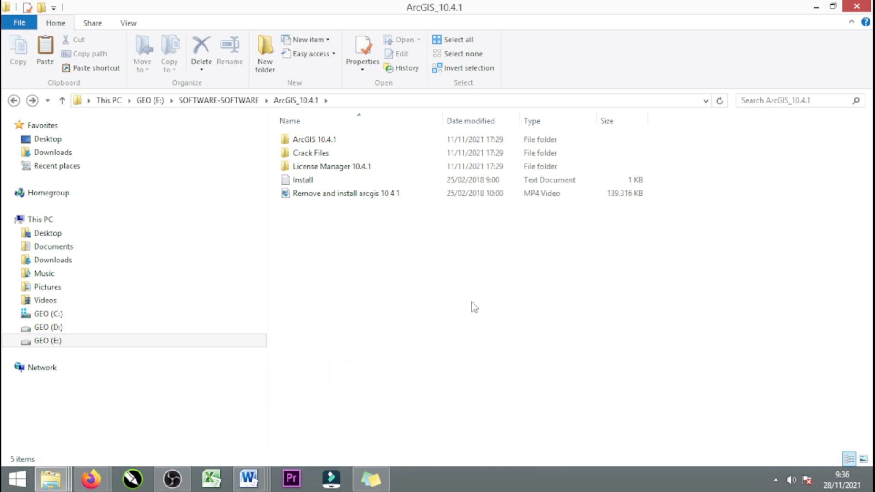
{"action": "double_click", "coordinate": [331, 143]}
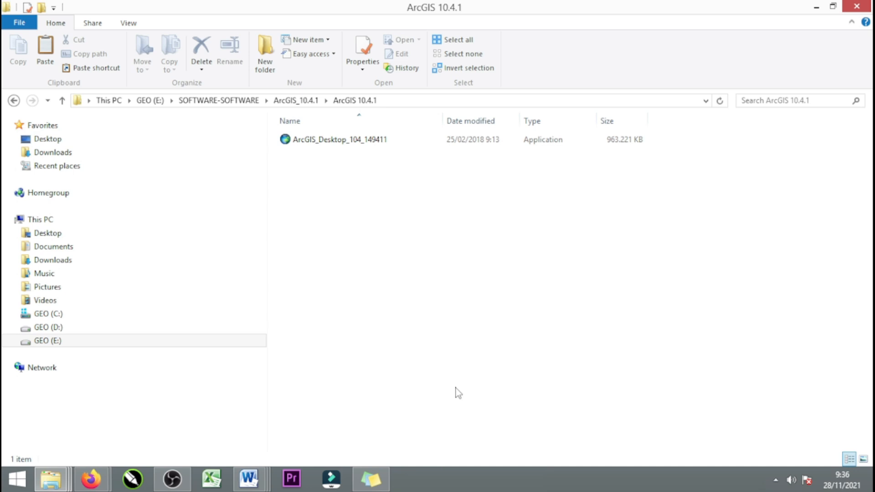
{"action": "double_click", "coordinate": [346, 143]}
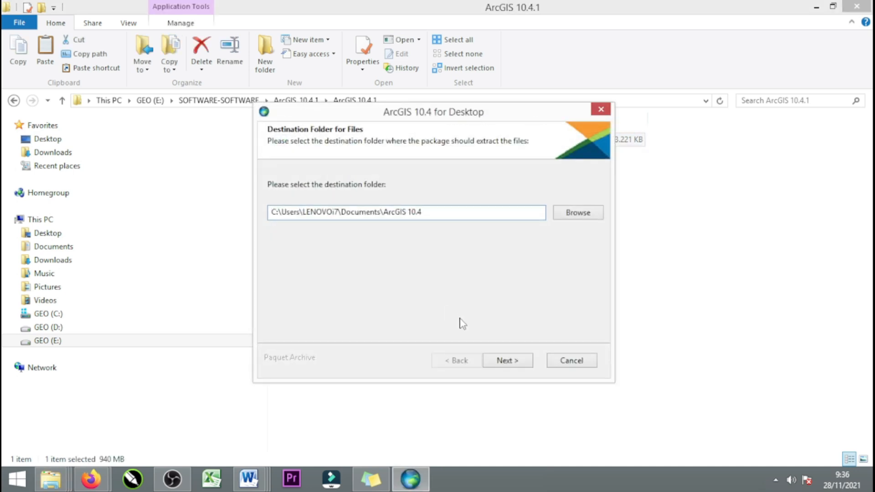
{"action": "left_click", "coordinate": [500, 367]}
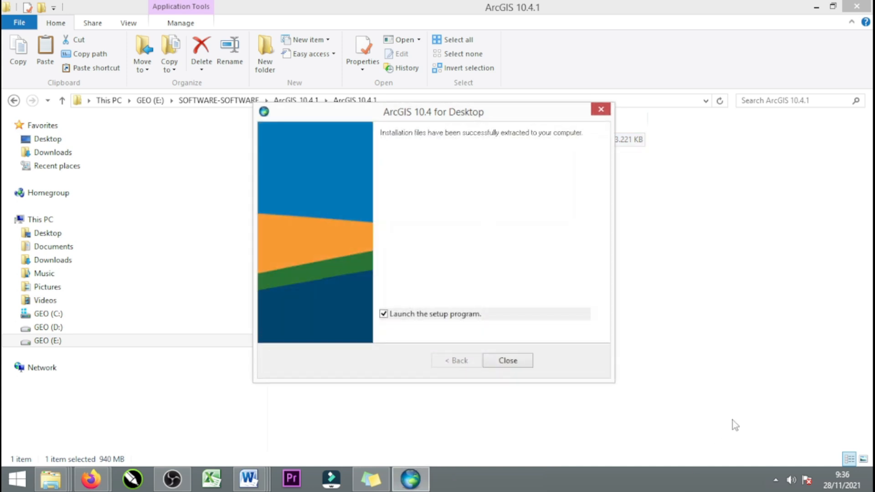
{"action": "left_click", "coordinate": [520, 364]}
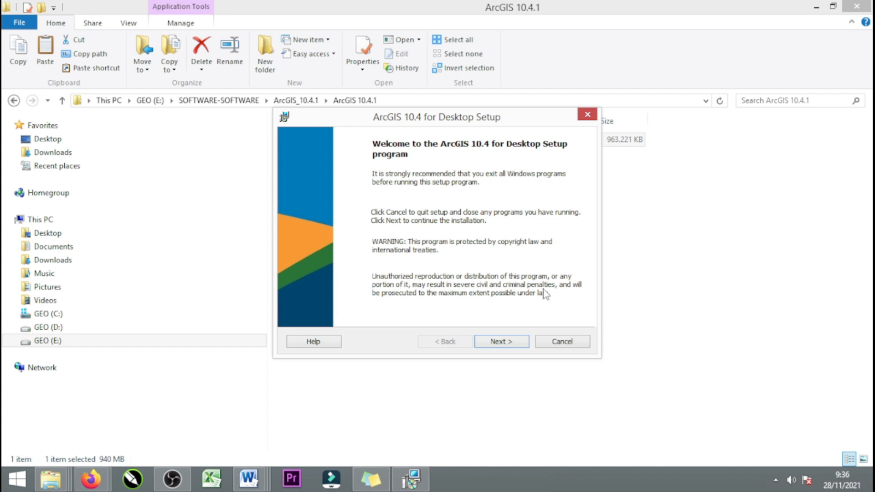
- Install ArcGIS 10.4 for Desktop with the license agreement accepted, the Complete setup type and Python in C:\Python27\, and finish the setup
{"action": "left_click", "coordinate": [505, 343]}
{"action": "left_click", "coordinate": [324, 295]}
{"action": "left_click", "coordinate": [499, 342]}
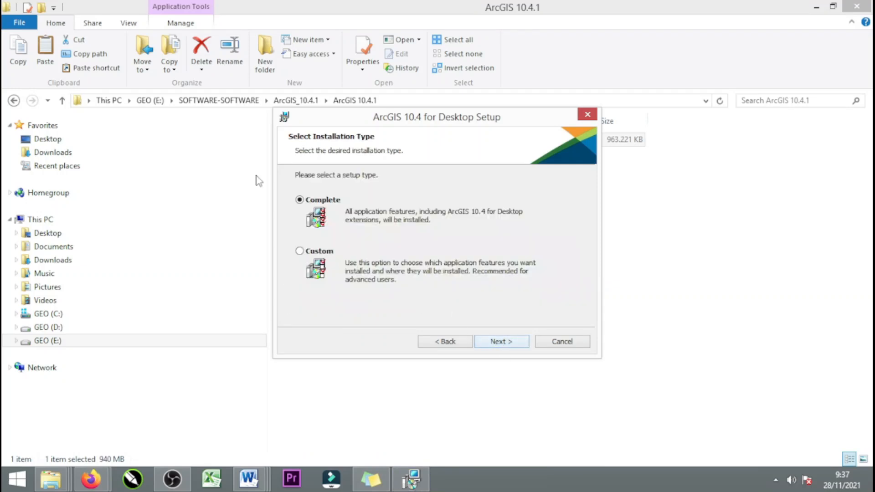
{"action": "left_click", "coordinate": [497, 343]}
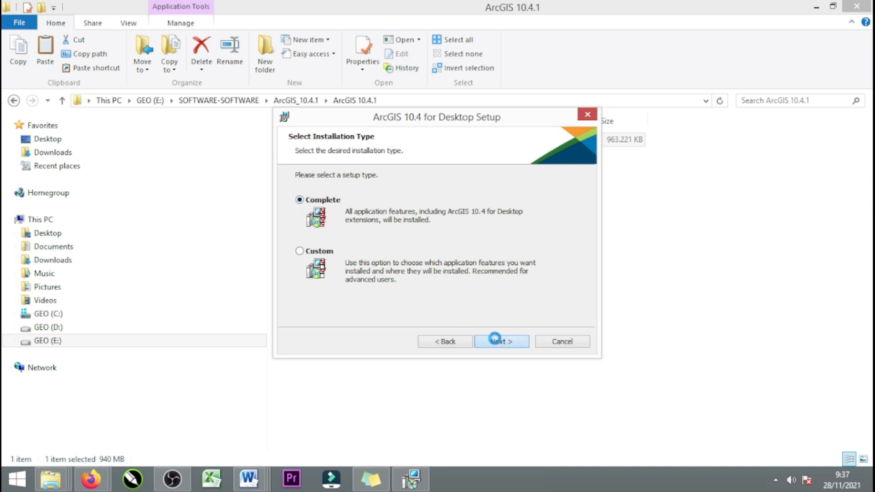
{"action": "left_click", "coordinate": [508, 346]}
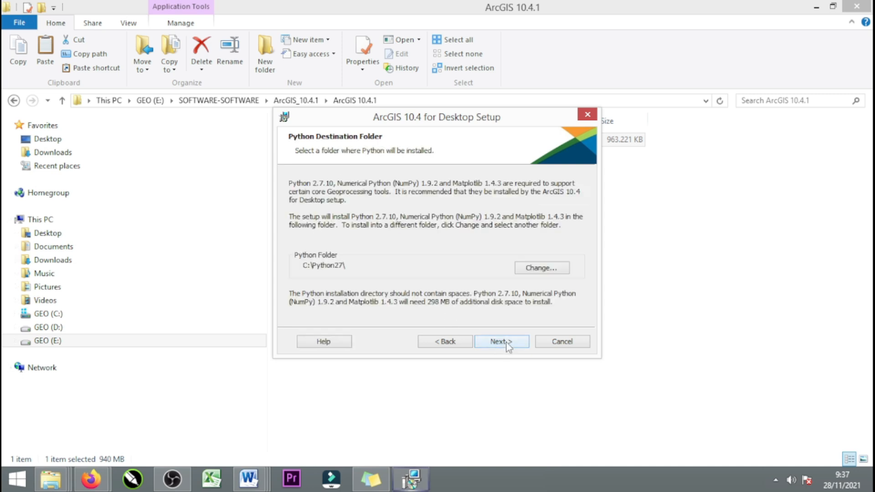
{"action": "left_click", "coordinate": [507, 344]}
{"action": "left_click", "coordinate": [506, 342]}
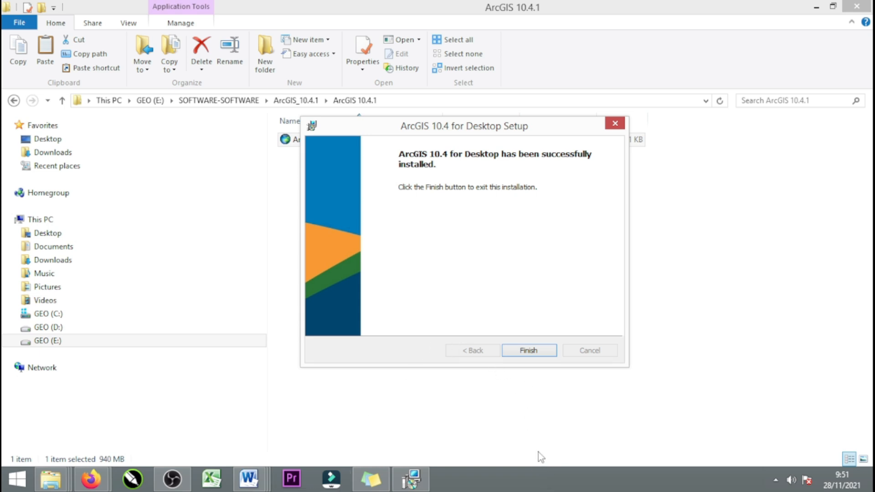
{"action": "left_click_drag", "start_coordinate": [537, 125], "coordinate": [644, 184]}
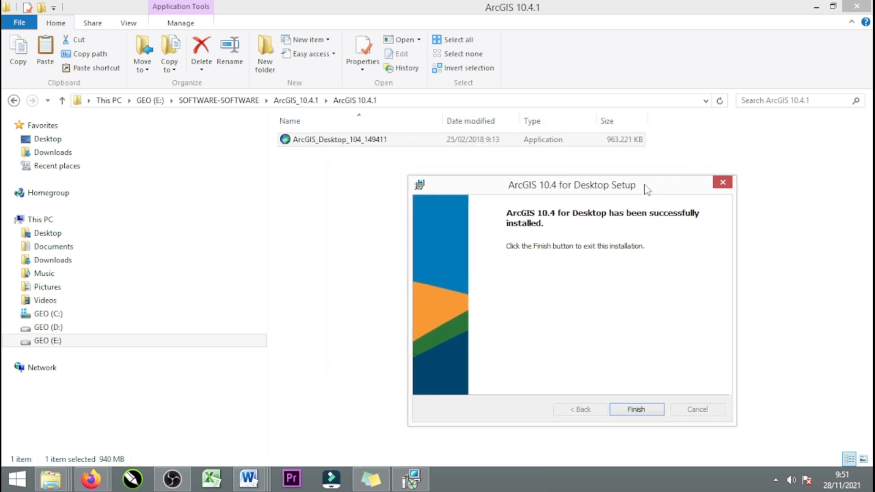
{"action": "key", "text": "Return"}
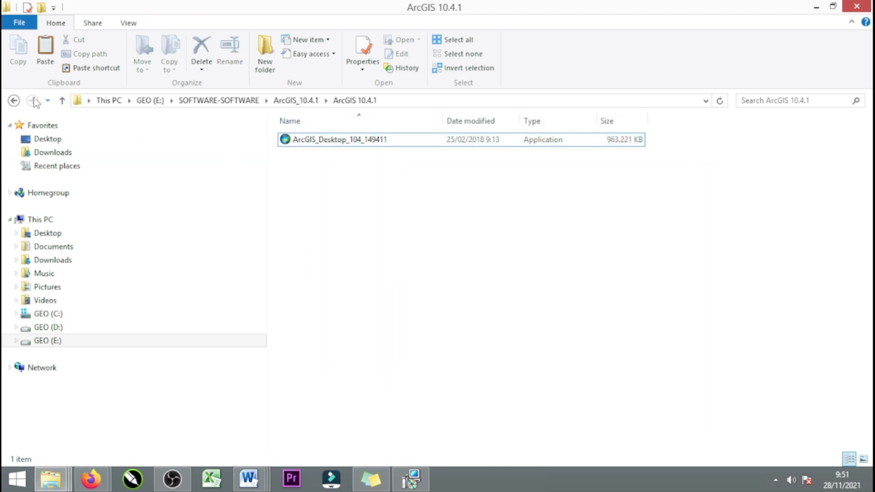
- Open the bin folder of Desktop10.4 inside the Crack Files folder of ArcGIS_10.4.1
{"action": "left_click", "coordinate": [14, 100]}
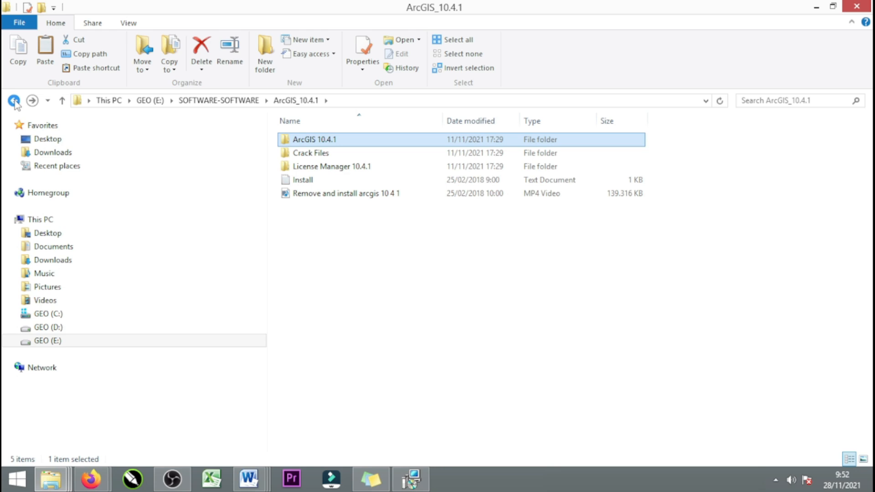
{"action": "double_click", "coordinate": [328, 154]}
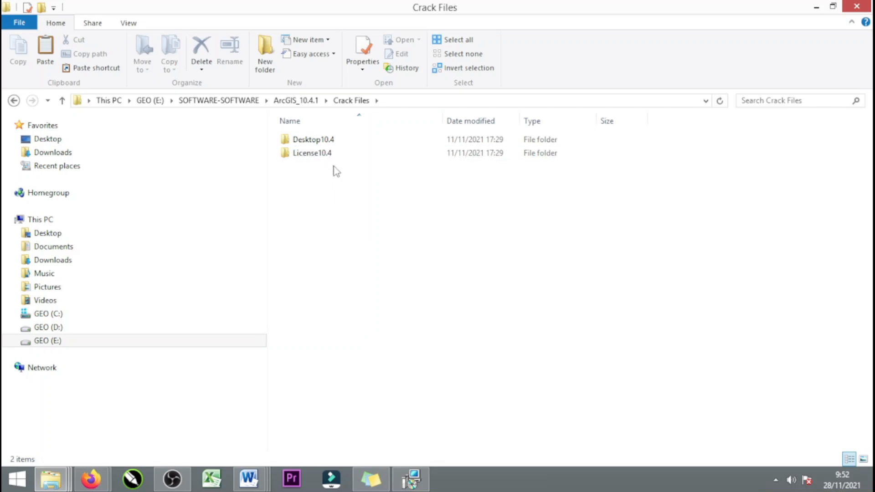
{"action": "double_click", "coordinate": [313, 139]}
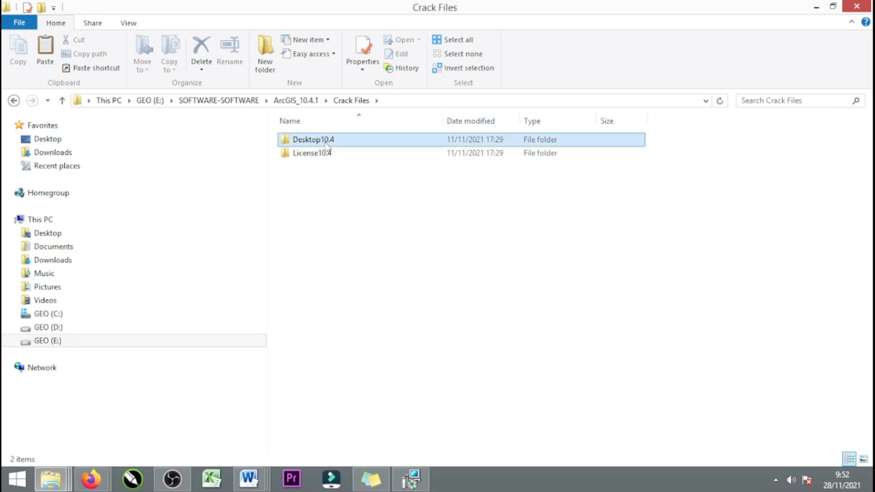
{"action": "left_click", "coordinate": [306, 144]}
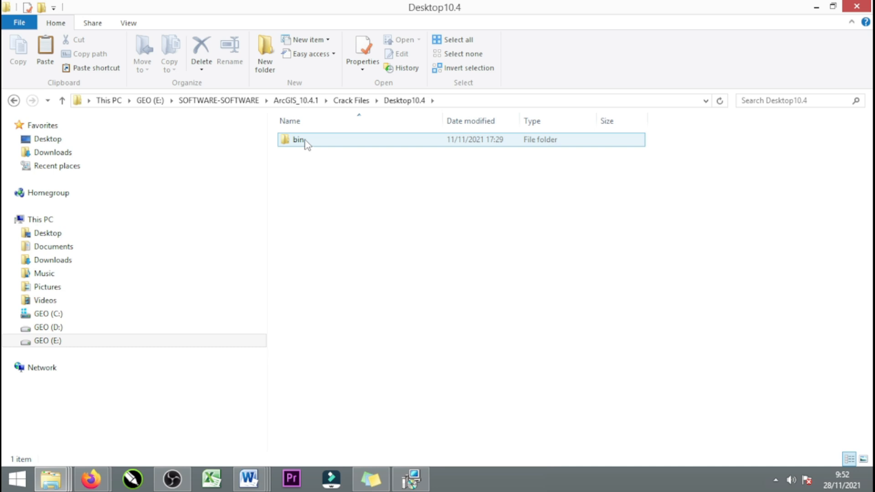
{"action": "double_click", "coordinate": [306, 144]}
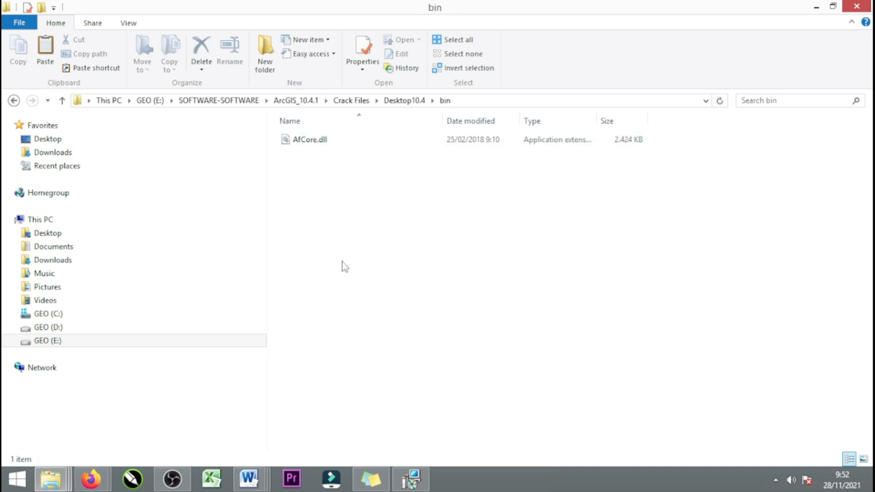
- Copy AfCore.dll from the bin folder of Desktop10.4 inside Crack Files
{"action": "left_click", "coordinate": [328, 144]}
{"action": "right_click", "coordinate": [325, 139]}
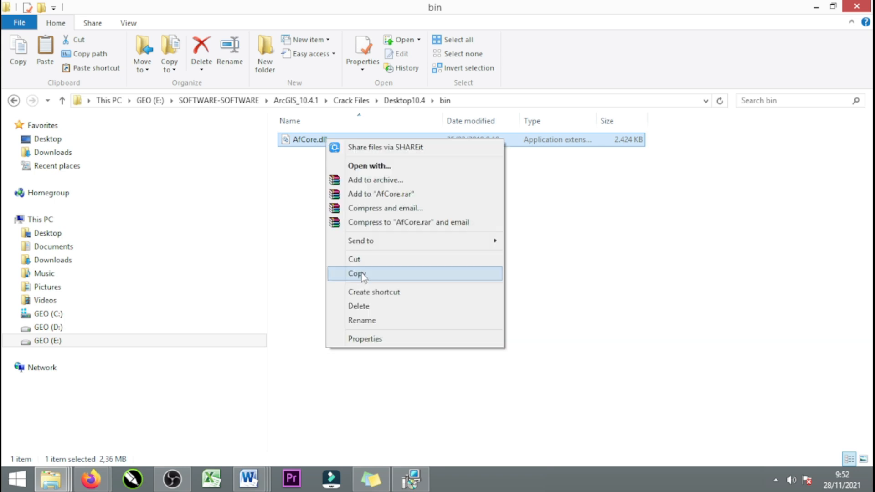
{"action": "left_click", "coordinate": [358, 274]}
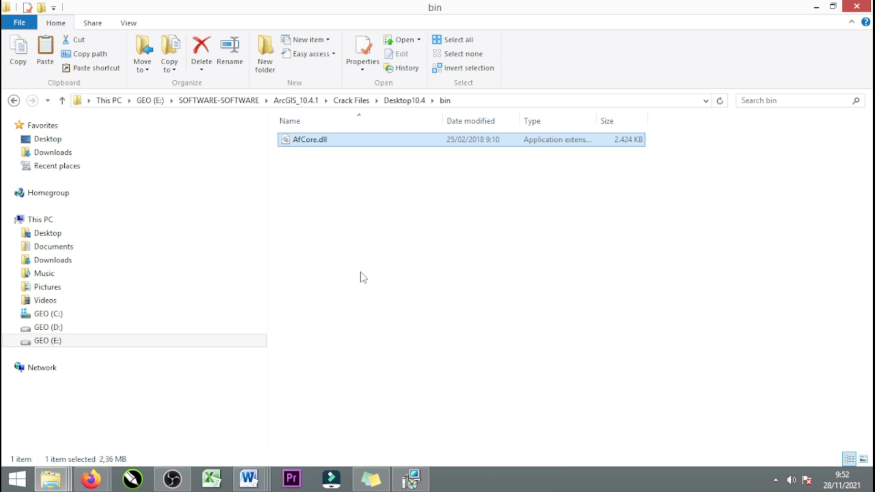
- Paste the copied file into C:\Program Files (x86)\ArcGIS\Desktop10.4\bin, replacing the existing AfCore.dll with administrator permission
{"action": "left_click", "coordinate": [115, 314]}
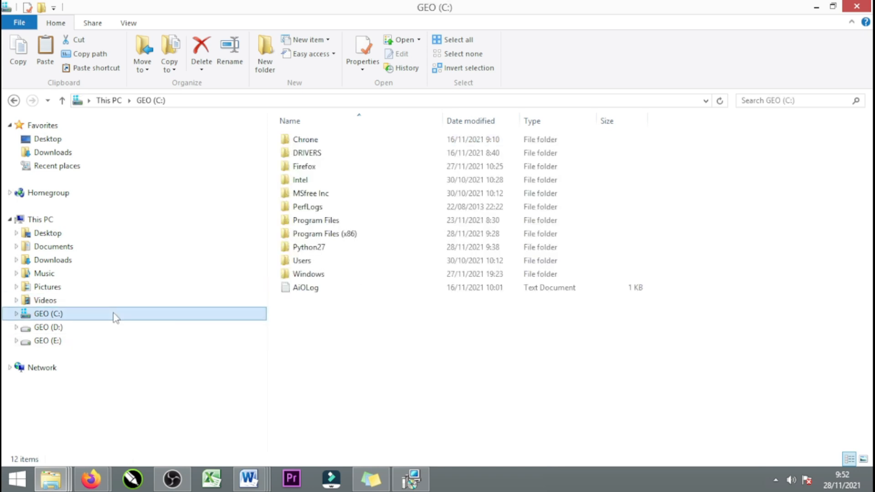
{"action": "double_click", "coordinate": [344, 235]}
{"action": "left_click", "coordinate": [319, 179]}
{"action": "double_click", "coordinate": [319, 181]}
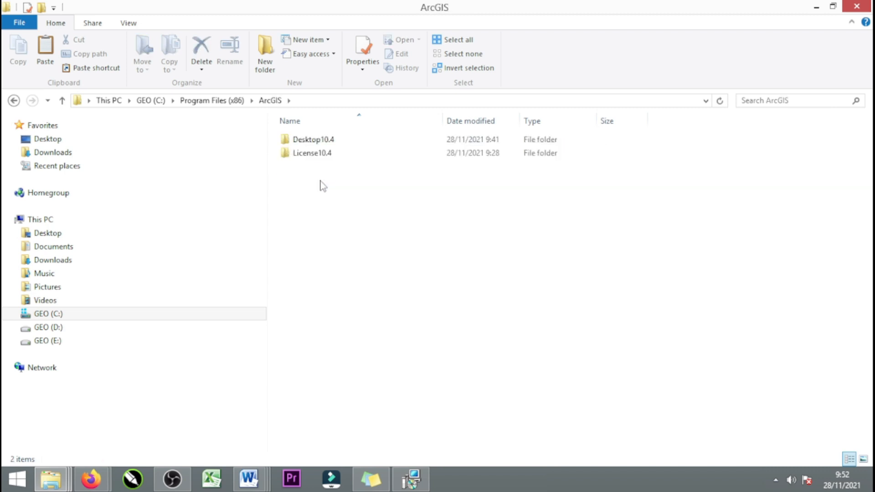
{"action": "double_click", "coordinate": [323, 140]}
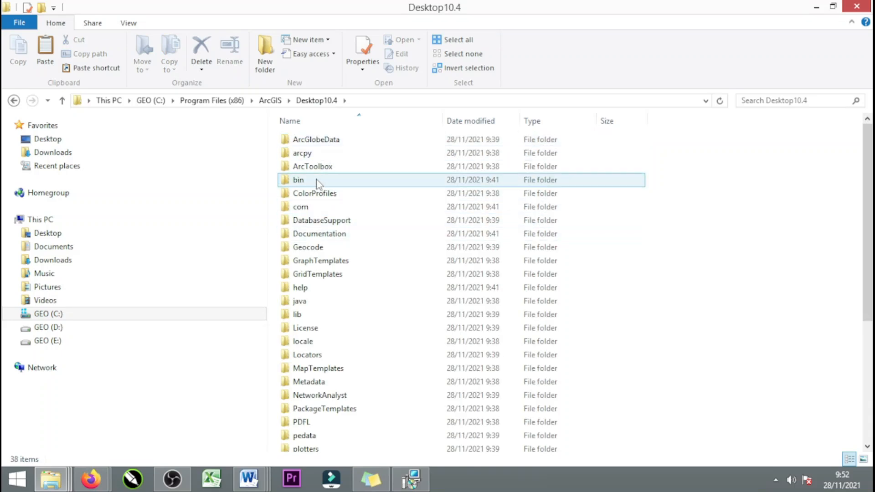
{"action": "double_click", "coordinate": [317, 180]}
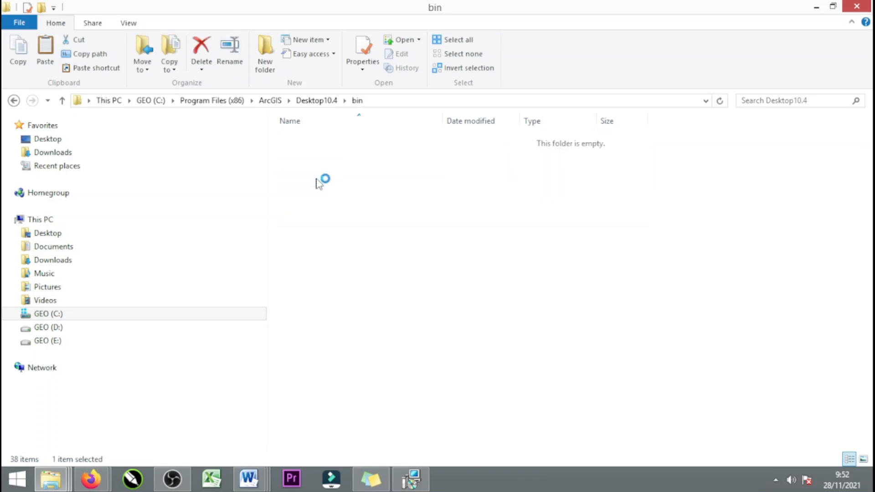
{"action": "right_click", "coordinate": [704, 197]}
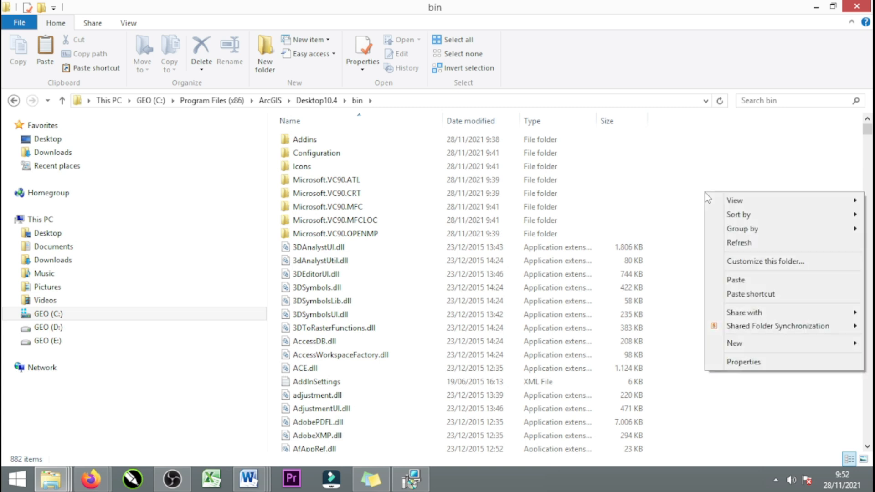
{"action": "left_click", "coordinate": [735, 280]}
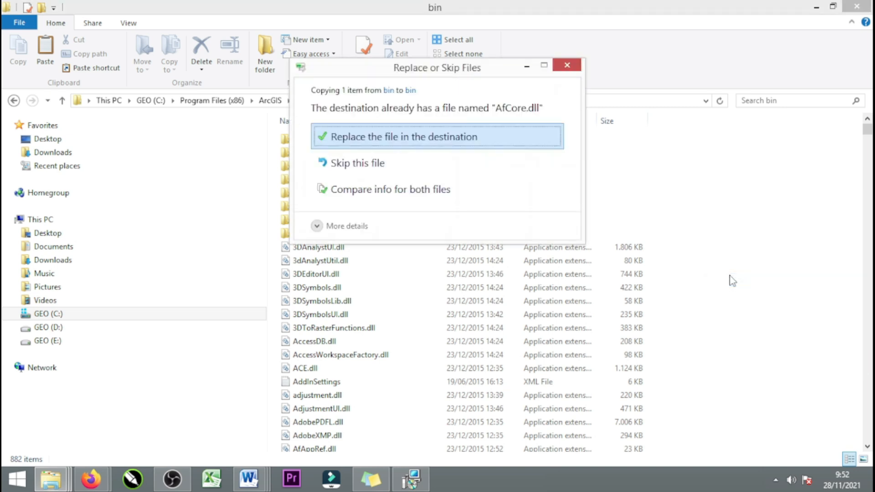
{"action": "left_click", "coordinate": [376, 139]}
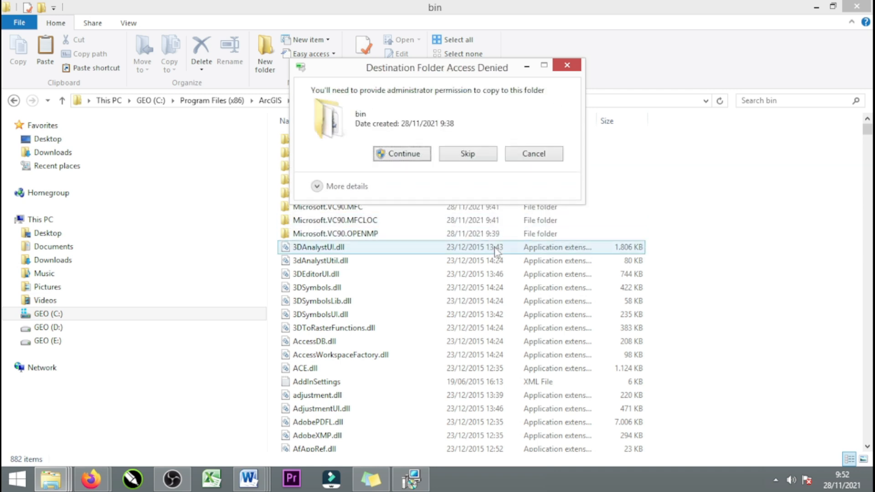
{"action": "left_click", "coordinate": [408, 156]}
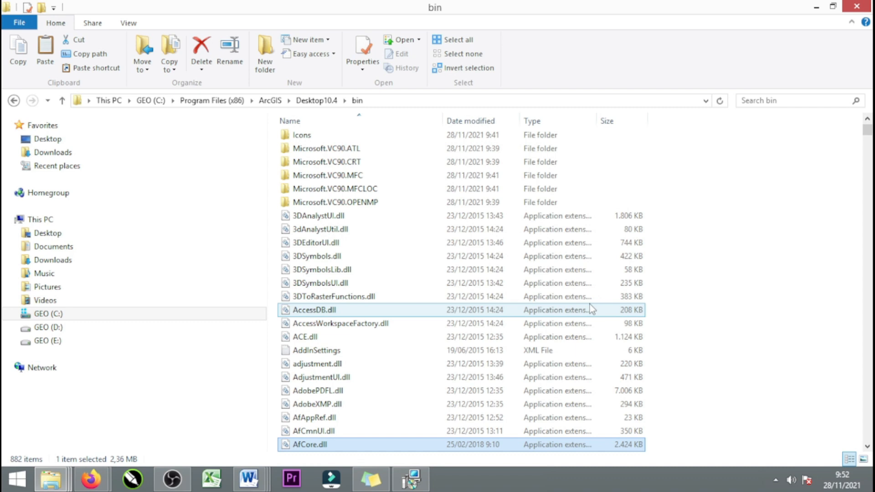
- Minimize the folder window and finish the ArcGIS 10.4 for Desktop setup
{"action": "left_click", "coordinate": [815, 12]}
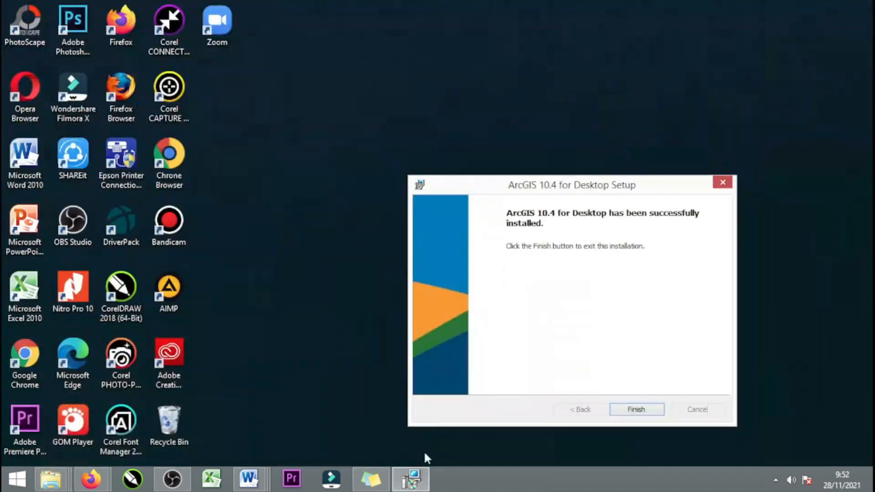
{"action": "left_click_drag", "start_coordinate": [629, 186], "coordinate": [492, 109]}
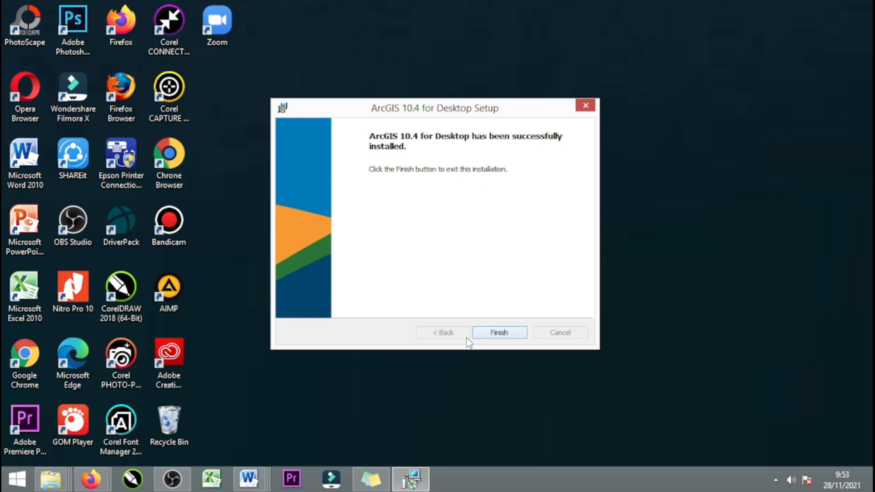
{"action": "left_click", "coordinate": [496, 335]}
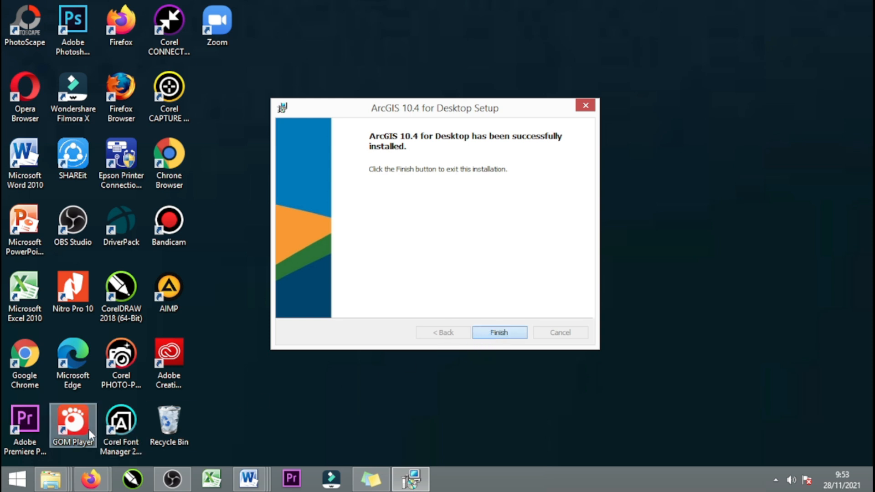
{"action": "left_click", "coordinate": [19, 483]}
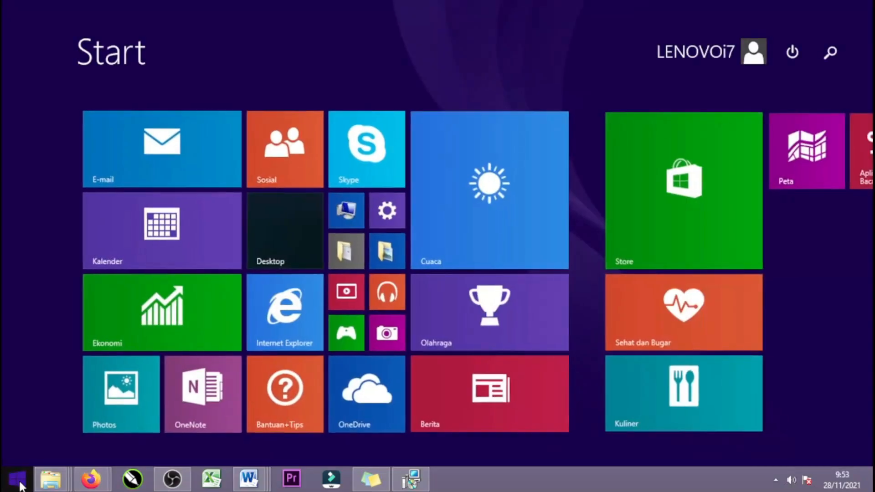
{"action": "left_click", "coordinate": [90, 458]}
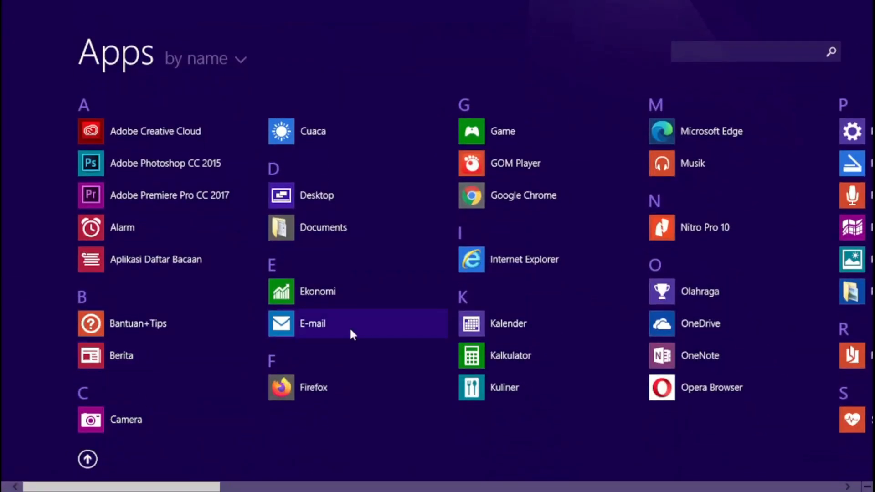
{"action": "scroll", "coordinate": [501, 315], "scroll_direction": "down", "scroll_amount": 10}
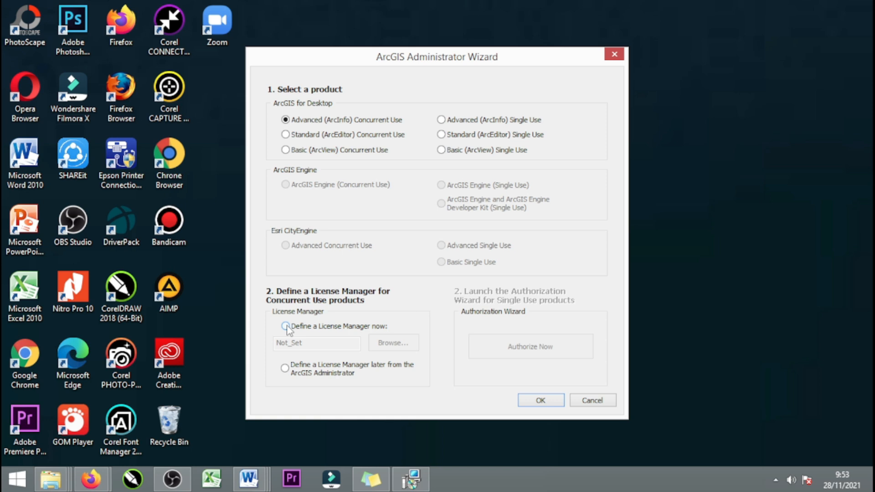
- Define the License Manager now as LENOVO in the ArcGIS Administrator Wizard and accept the settings
{"action": "left_click", "coordinate": [286, 326]}
{"action": "left_click_drag", "start_coordinate": [320, 342], "coordinate": [259, 343]}
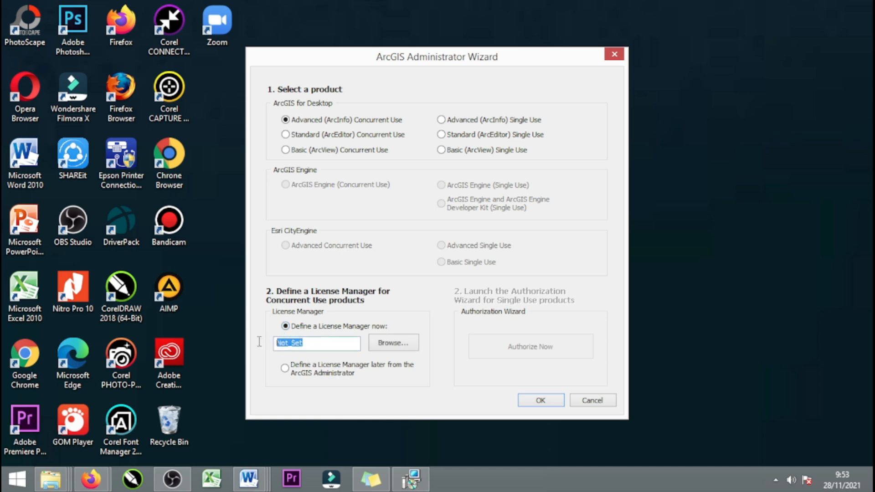
{"action": "mouse_move", "coordinate": [251, 482]}
{"action": "type", "text": "LENOVO"}
{"action": "left_click", "coordinate": [538, 401]}
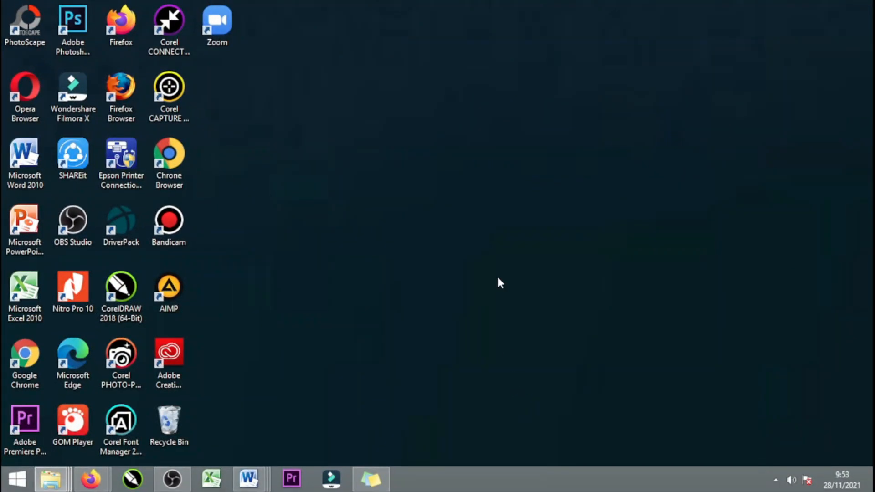
{"action": "left_click", "coordinate": [520, 264]}
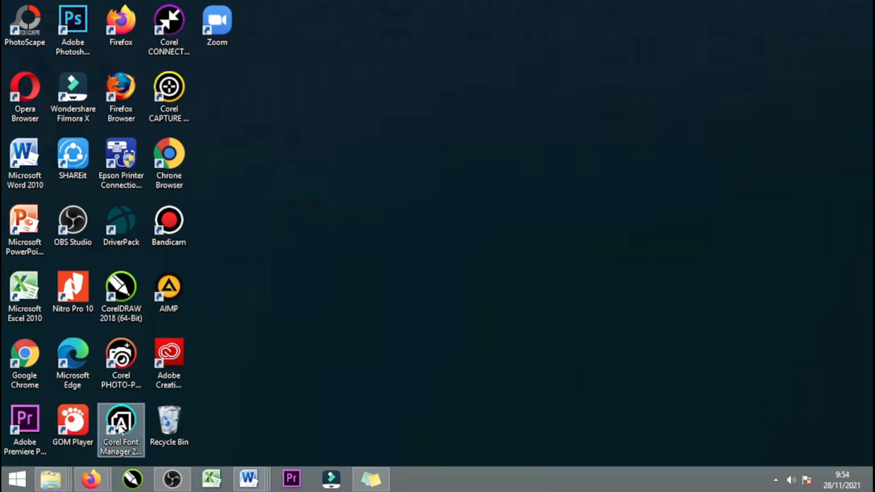
- Find ArcMap 10.4 in the list of installed apps, open its file location, and maximize the folder window
{"action": "left_click", "coordinate": [18, 478]}
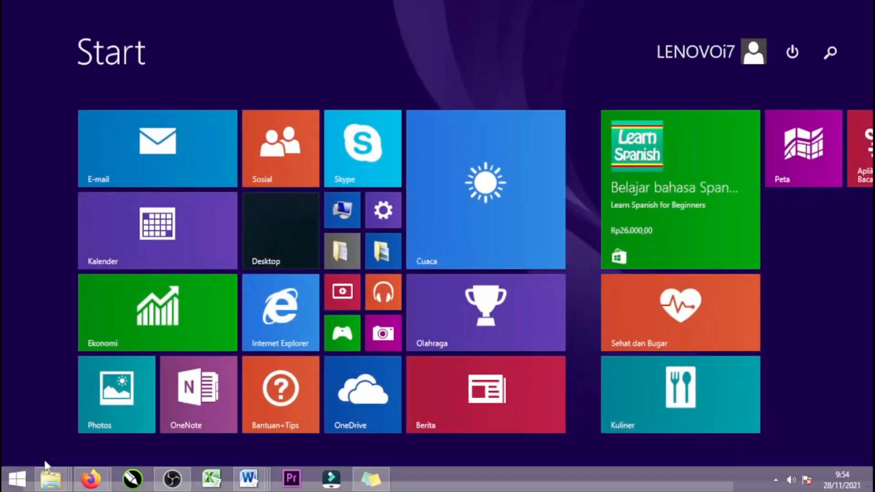
{"action": "left_click", "coordinate": [88, 459]}
{"action": "scroll", "coordinate": [246, 327], "scroll_direction": "down", "scroll_amount": 5}
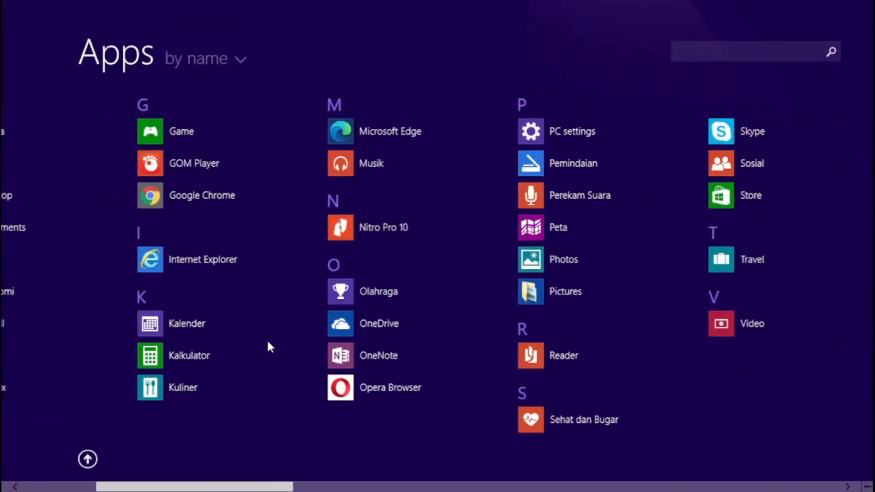
{"action": "scroll", "coordinate": [267, 343], "scroll_direction": "down", "scroll_amount": 5}
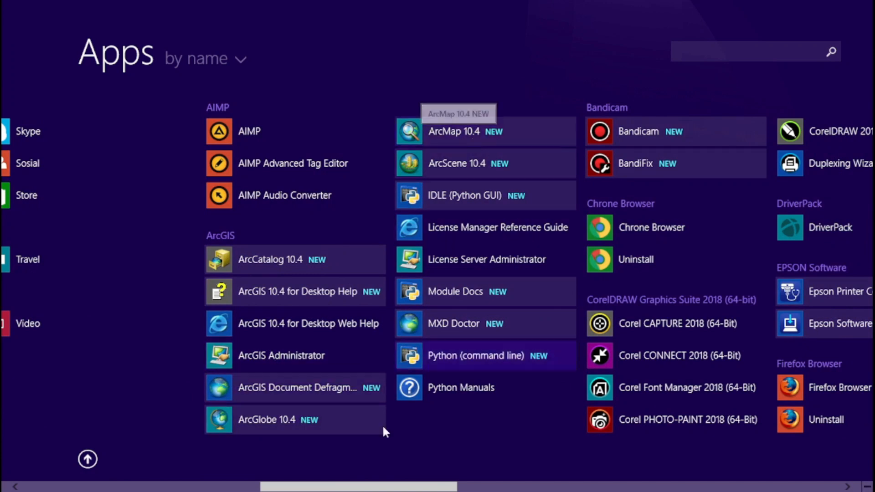
{"action": "left_click", "coordinate": [504, 132]}
{"action": "right_click", "coordinate": [503, 129]}
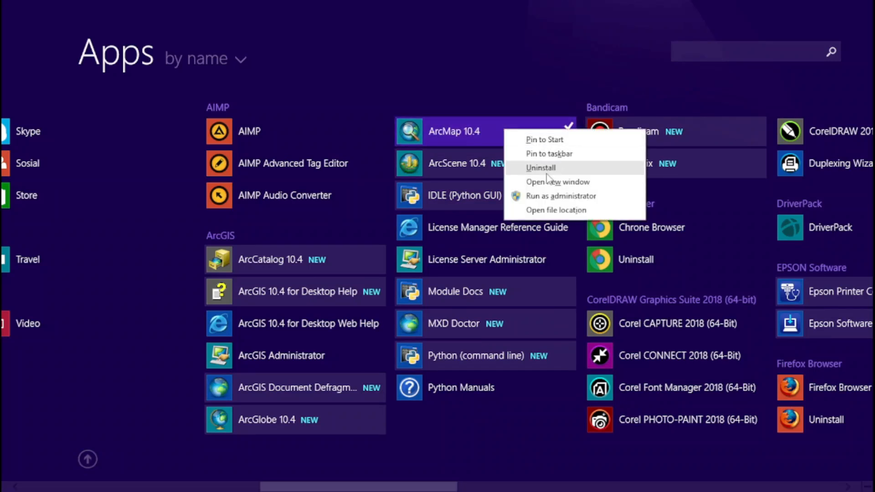
{"action": "left_click", "coordinate": [560, 211]}
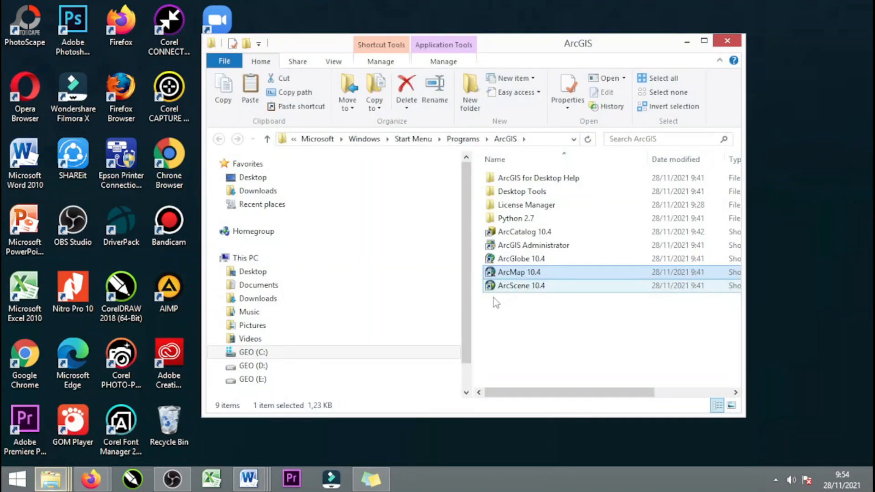
{"action": "left_click", "coordinate": [704, 42]}
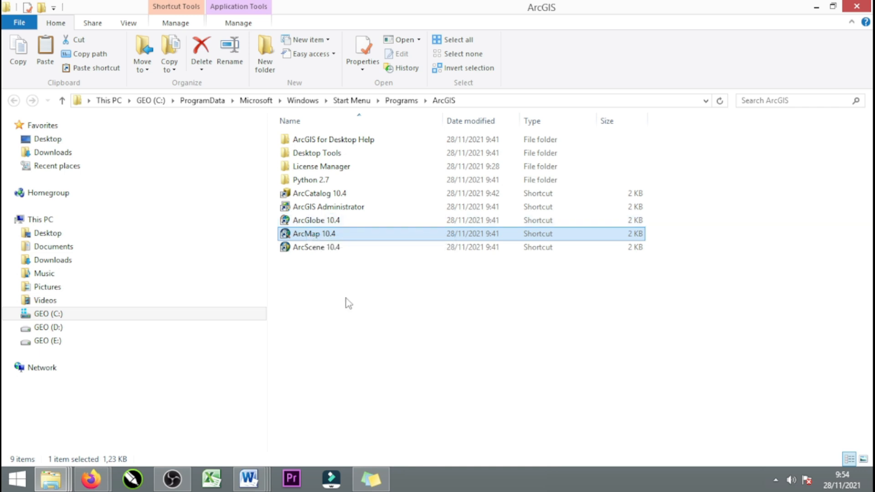
- Create desktop shortcuts for ArcGlobe 10.4, ArcMap 10.4 and ArcScene 10.4, close the folder, and refresh the desktop
{"action": "left_click_drag", "start_coordinate": [367, 278], "coordinate": [316, 221]}
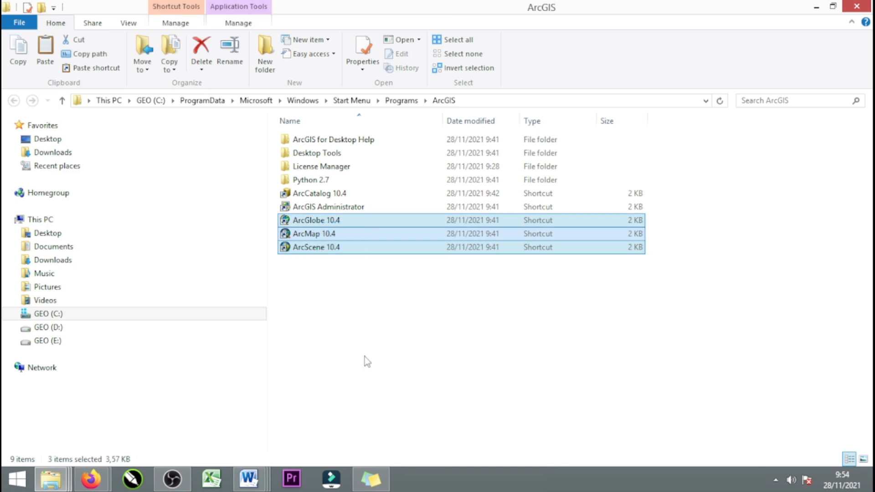
{"action": "right_click", "coordinate": [353, 238]}
{"action": "mouse_move", "coordinate": [520, 348]}
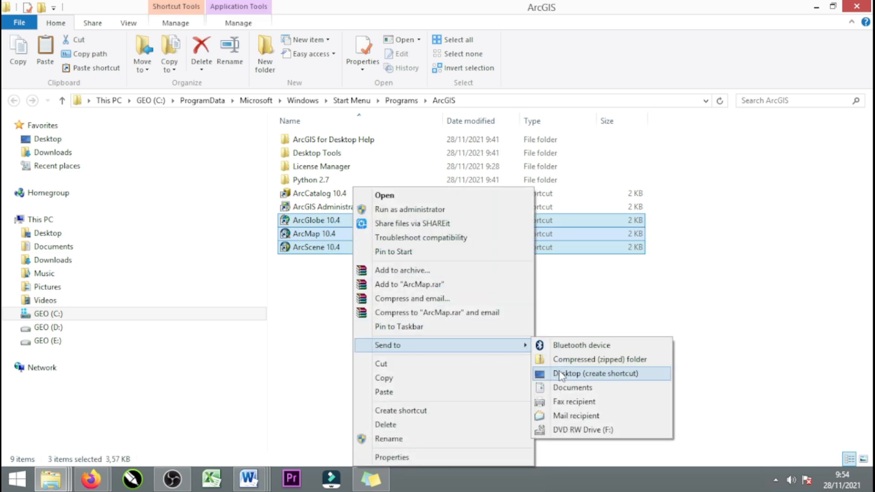
{"action": "left_click", "coordinate": [574, 374]}
{"action": "left_click", "coordinate": [856, 6]}
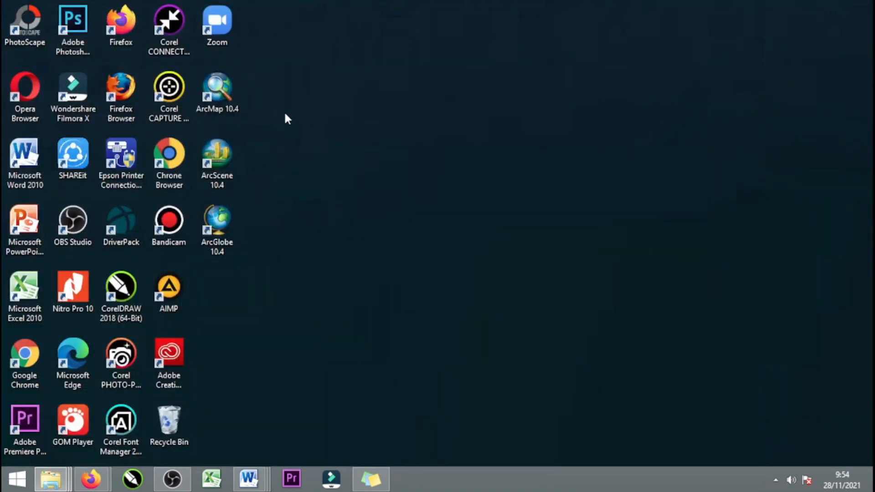
{"action": "right_click", "coordinate": [529, 71]}
{"action": "left_click", "coordinate": [567, 105]}
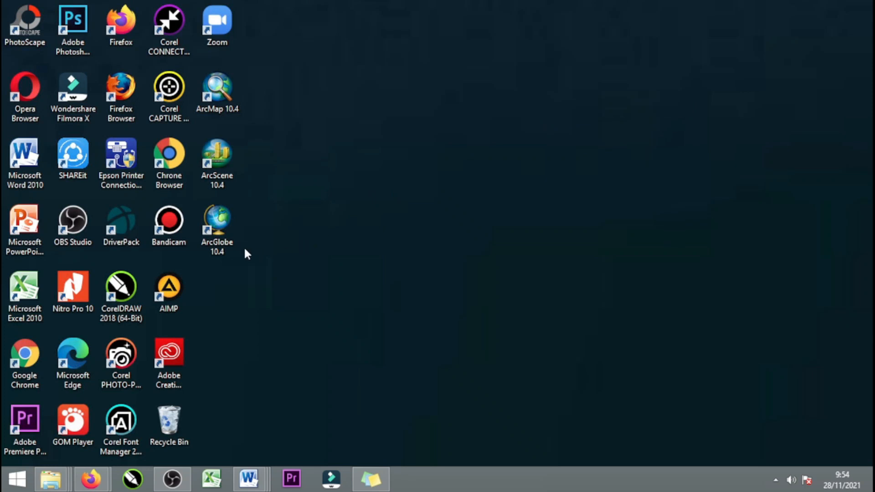
- Launch ArcMap 10.4 from the desktop, dismiss the Getting Started dialog, and maximize the map window
{"action": "double_click", "coordinate": [217, 89]}
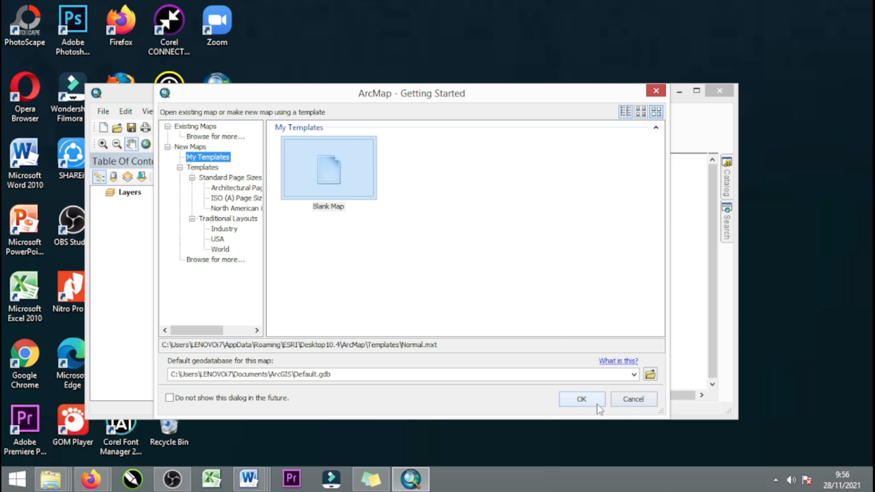
{"action": "left_click", "coordinate": [627, 401]}
{"action": "left_click", "coordinate": [696, 90]}
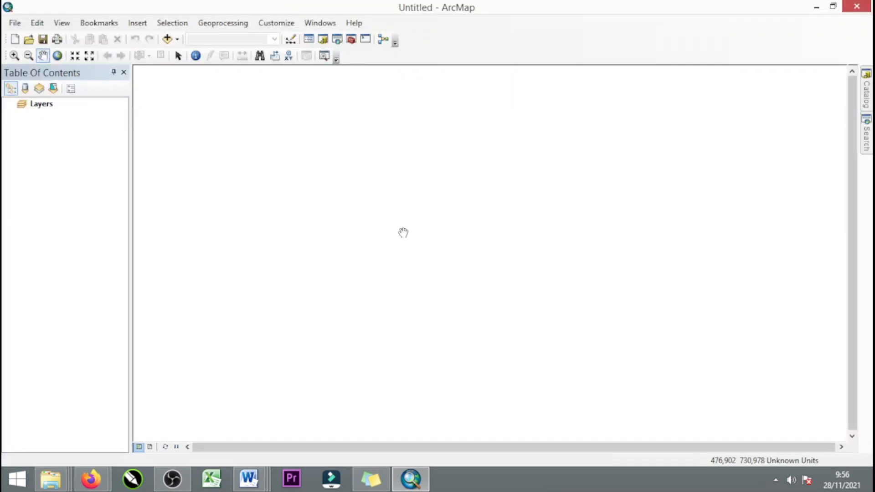